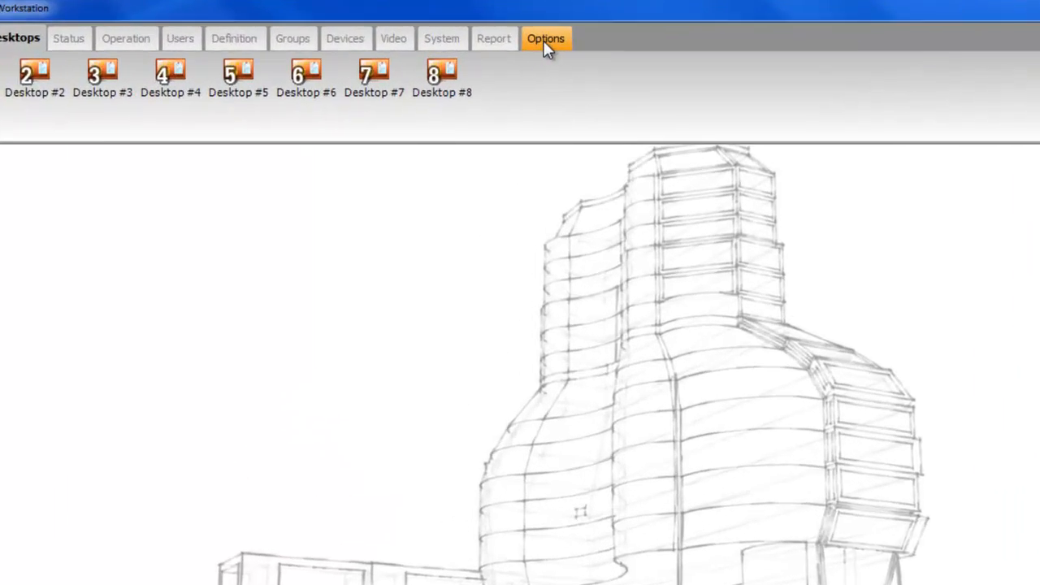
Install the Web interface optional component from Options > Registration and confirm it is listed among components.
left_click(504, 51)
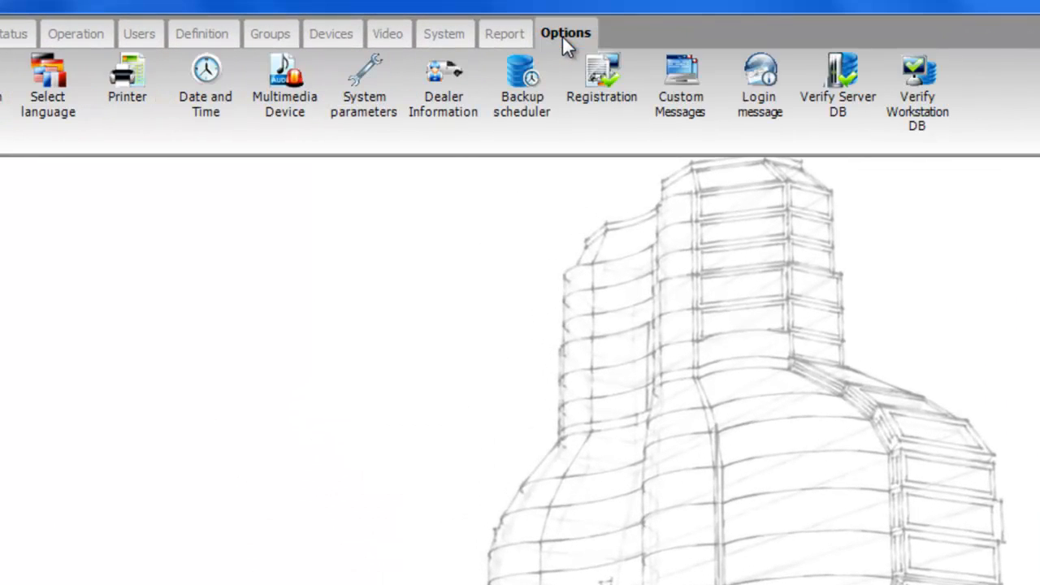
left_click(593, 104)
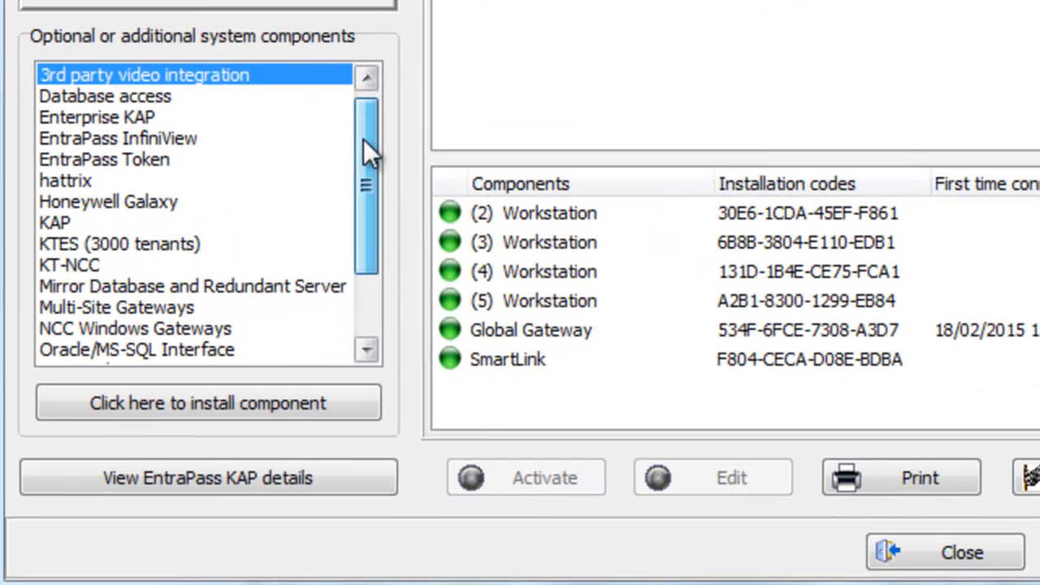
left_click_drag(363, 140, 373, 197)
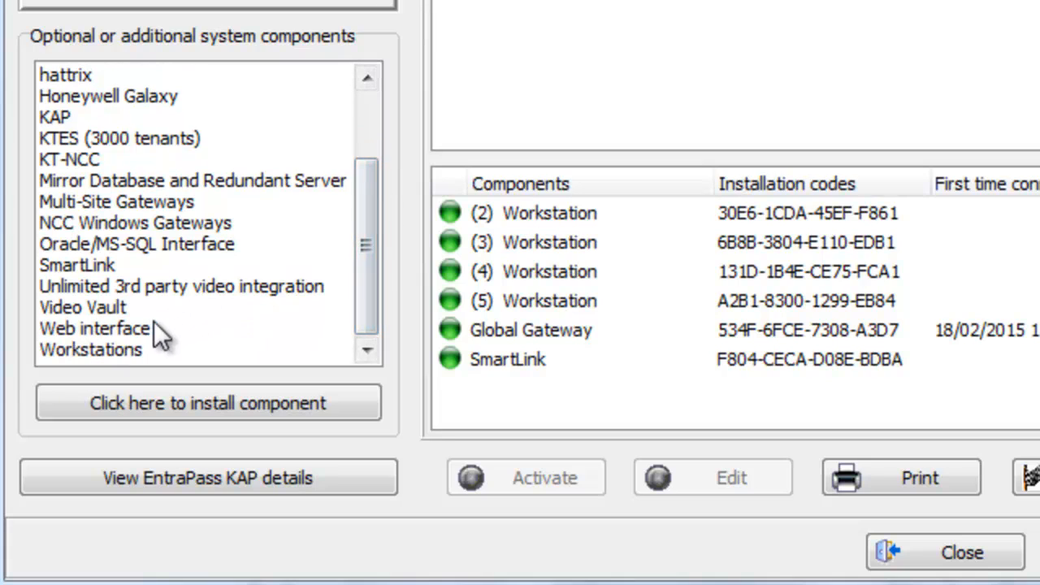
left_click(133, 329)
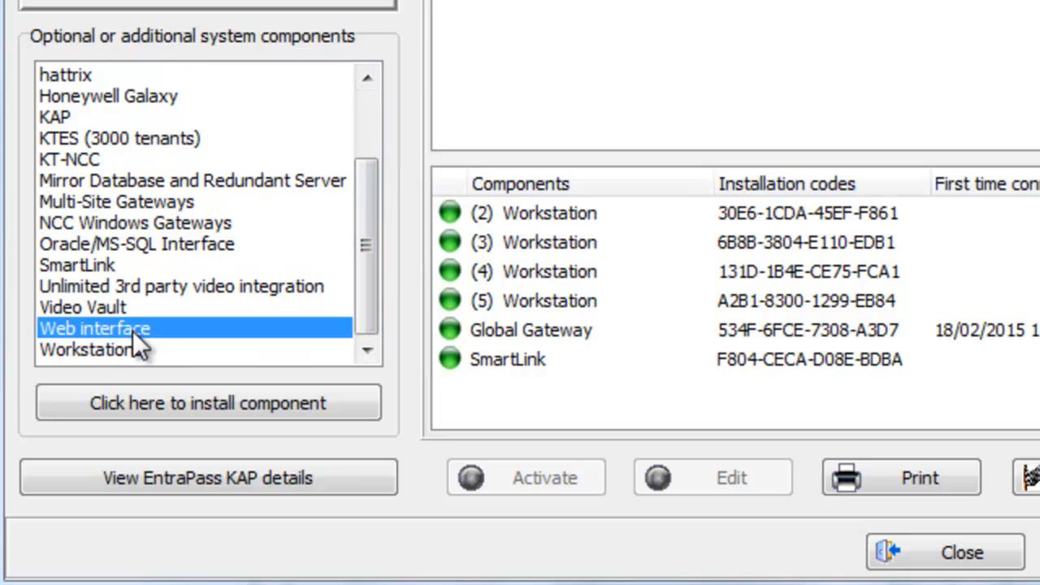
left_click(196, 404)
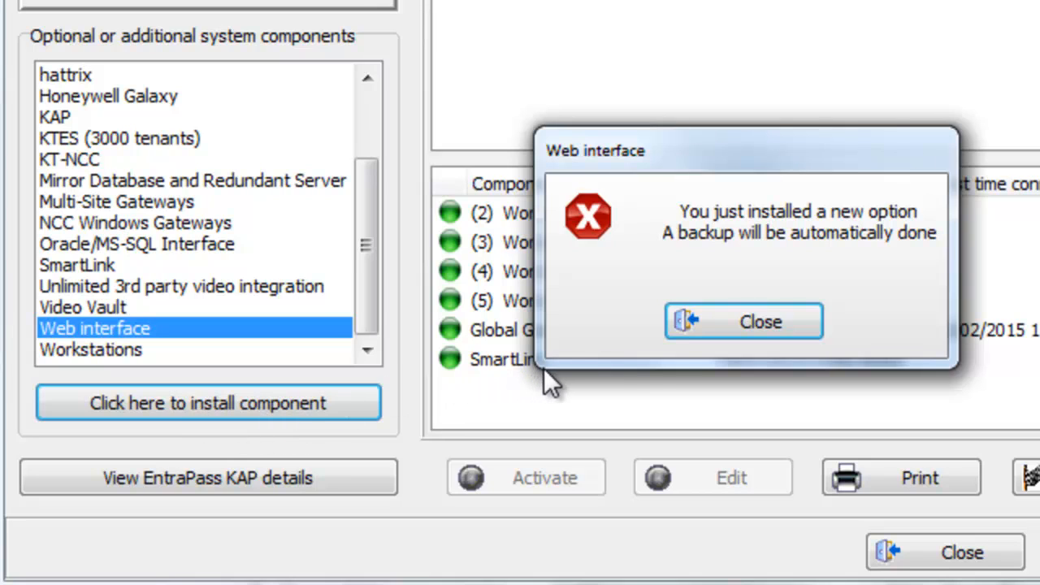
left_click(714, 322)
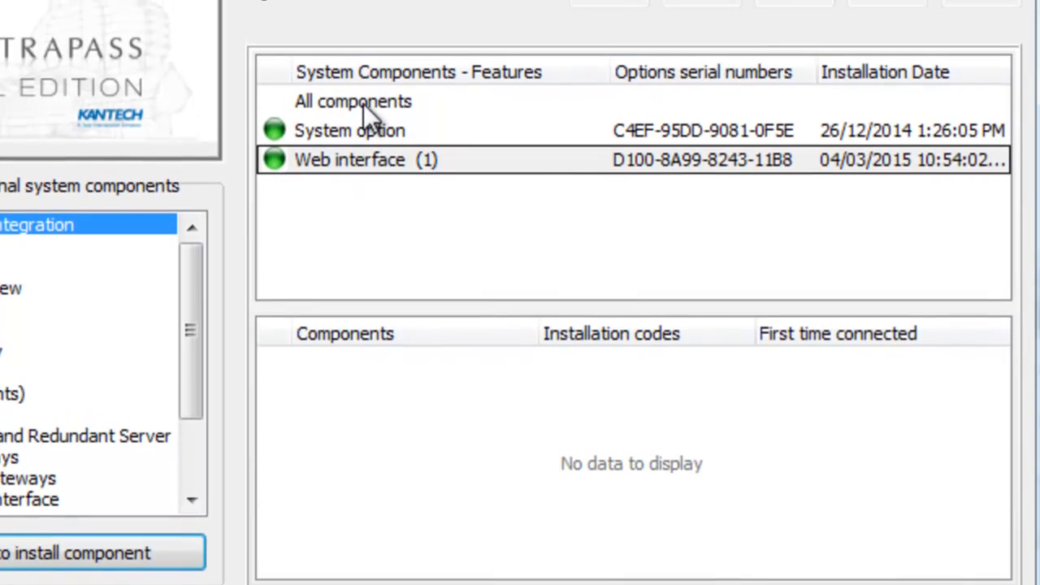
left_click(363, 81)
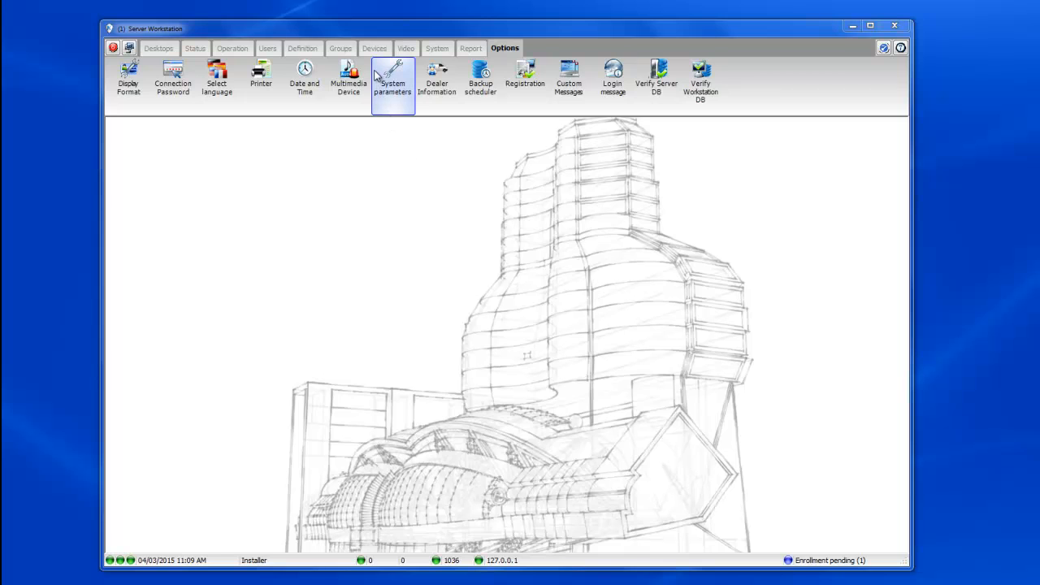
Check Use Web Service on SmartLink's Smartlink Web and API tab and save the application.
left_click(375, 48)
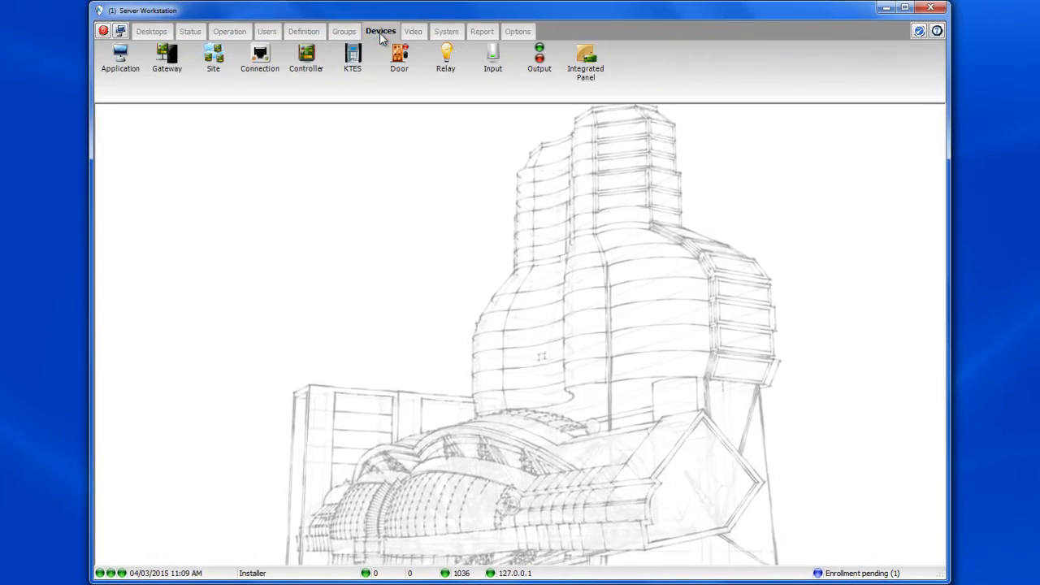
left_click(121, 71)
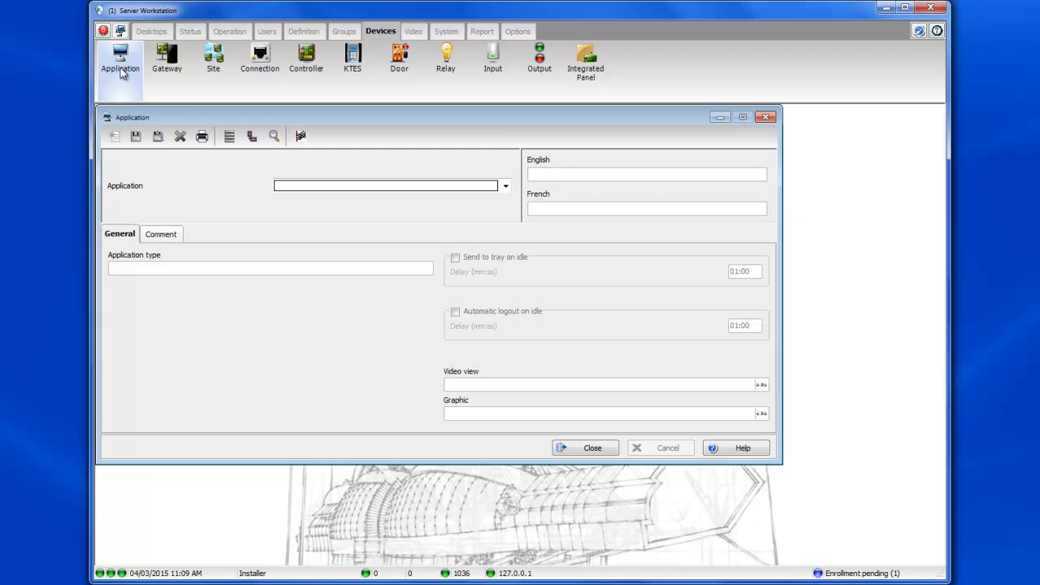
left_click_drag(320, 117, 390, 130)
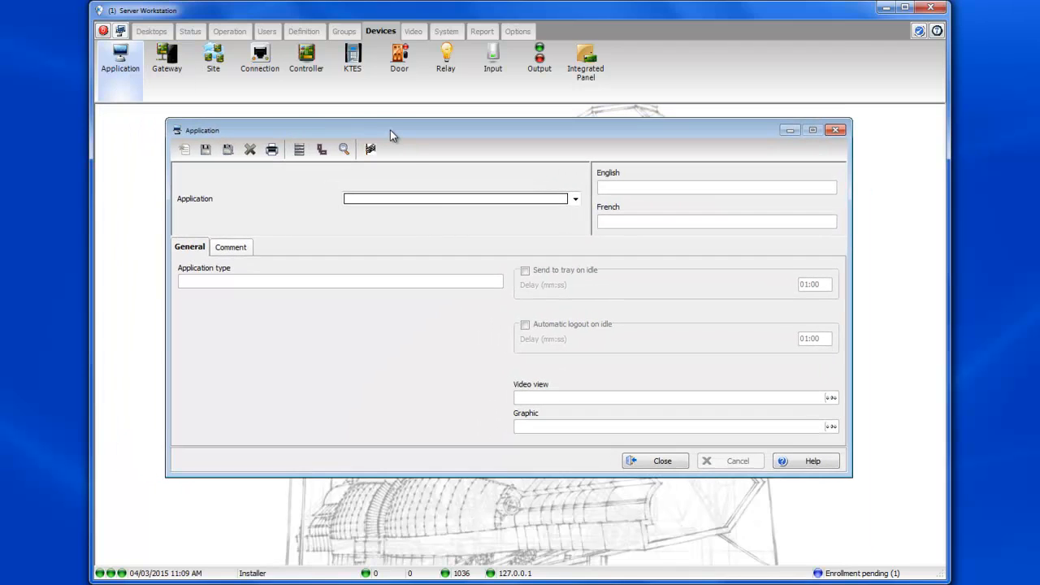
left_click(436, 203)
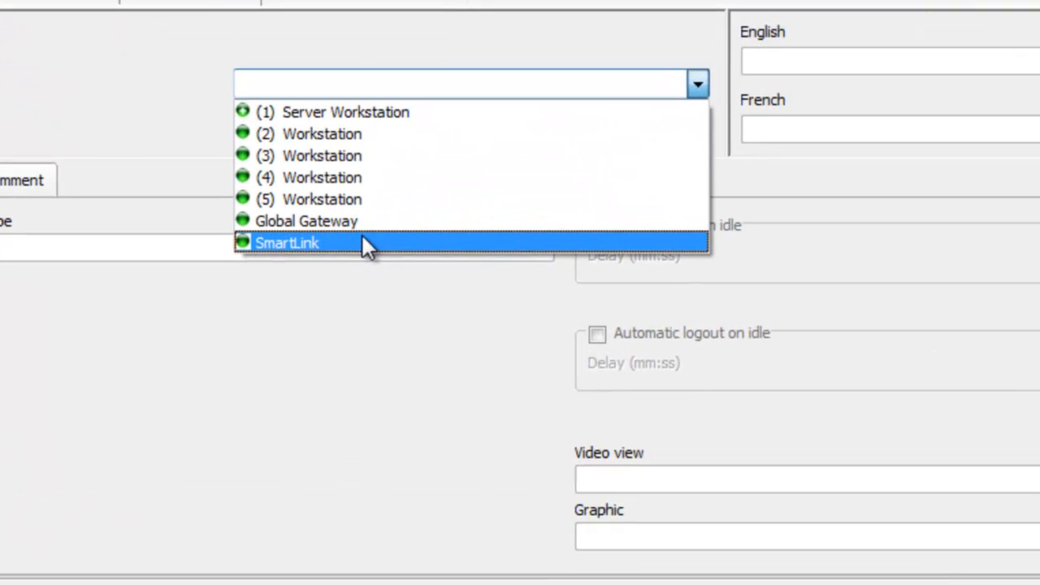
left_click(388, 262)
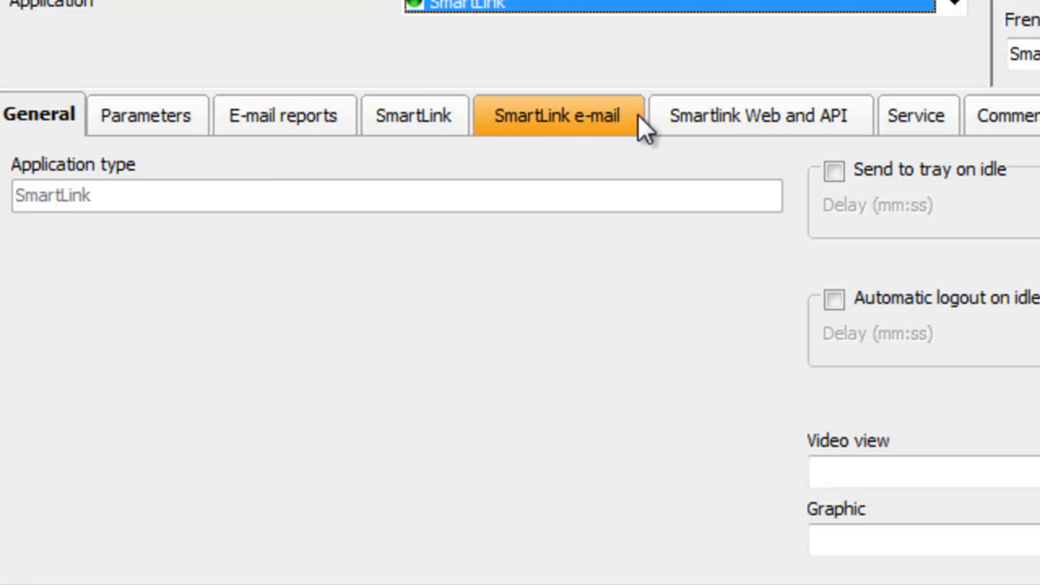
left_click(681, 115)
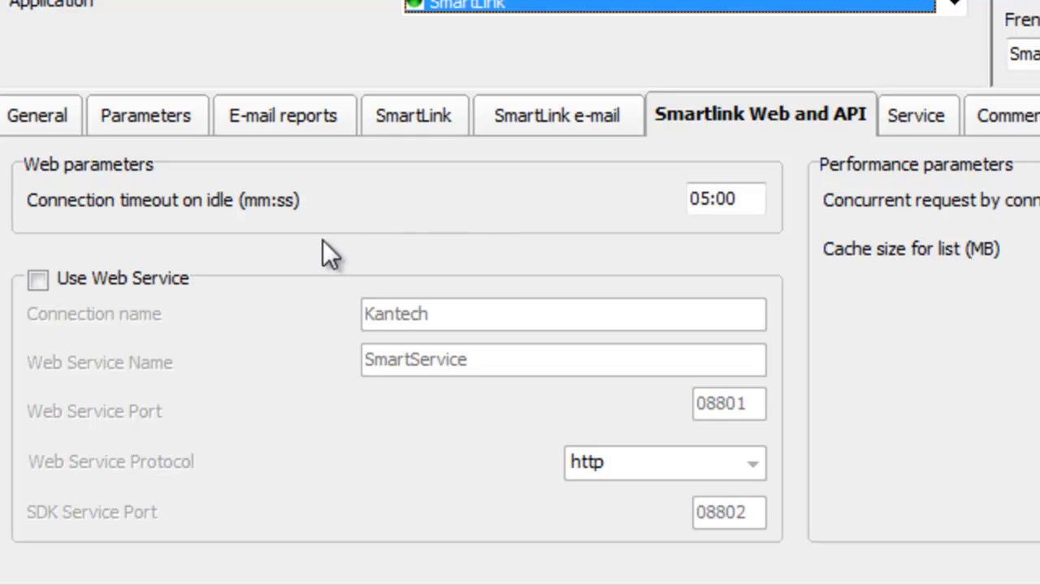
left_click(39, 280)
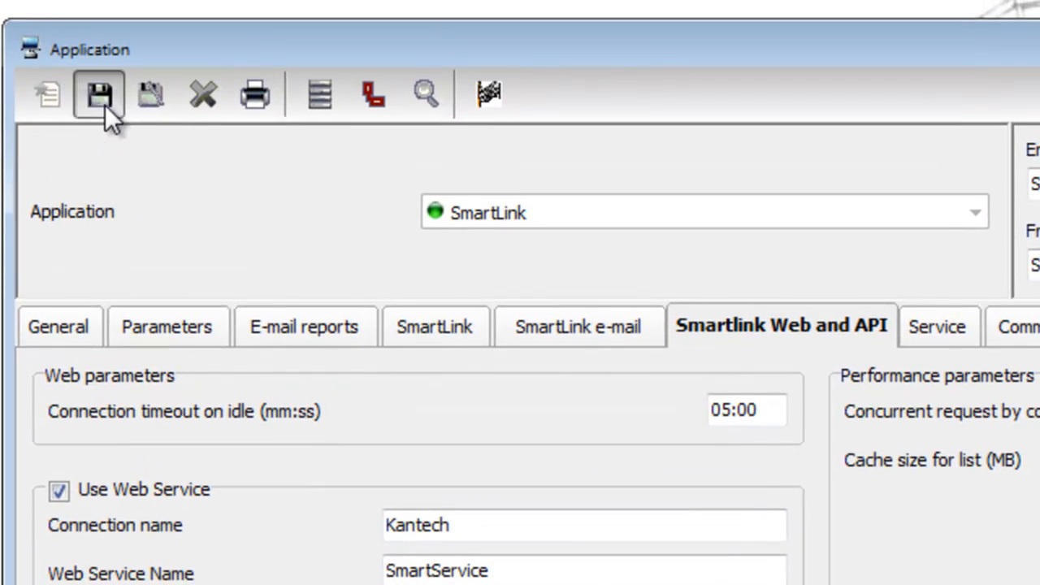
left_click(100, 64)
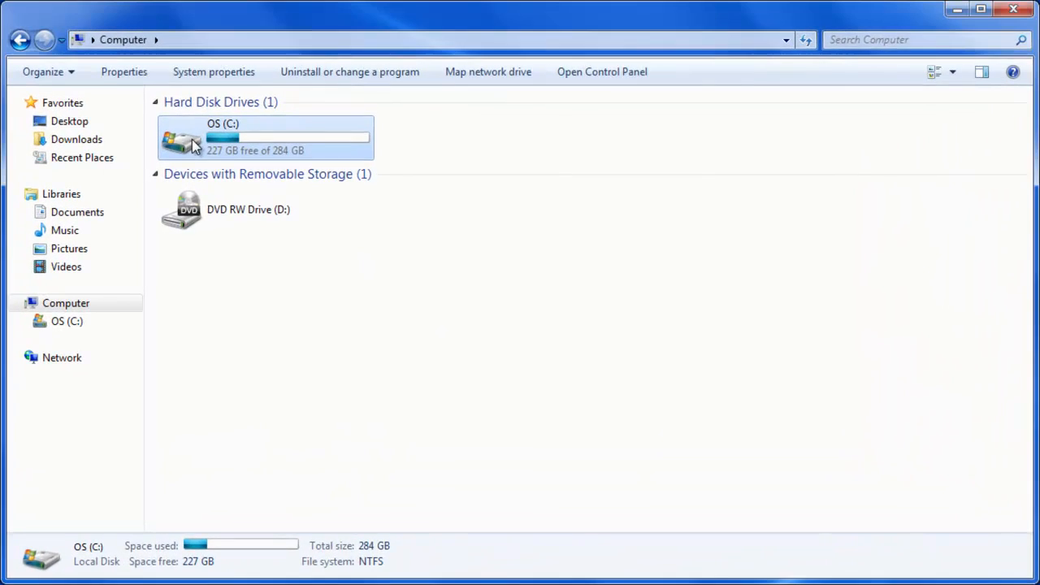
Browse to C:\Program Files (x86)\Kantech\Smartlink_GE\Install\EntrapassWeb and run Tyco.Entrapass.WebSetup.
double_click(276, 180)
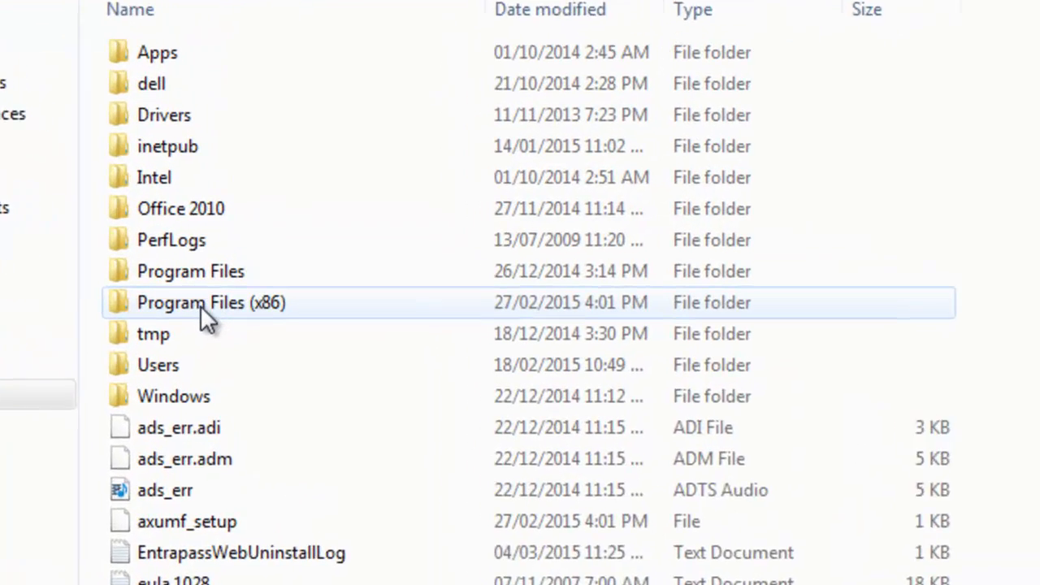
double_click(207, 269)
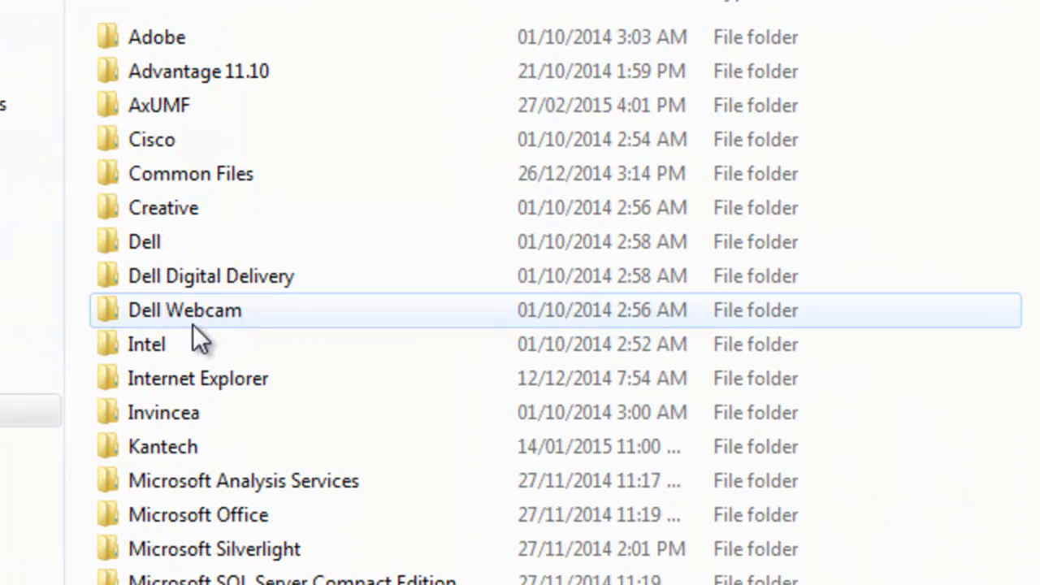
double_click(155, 446)
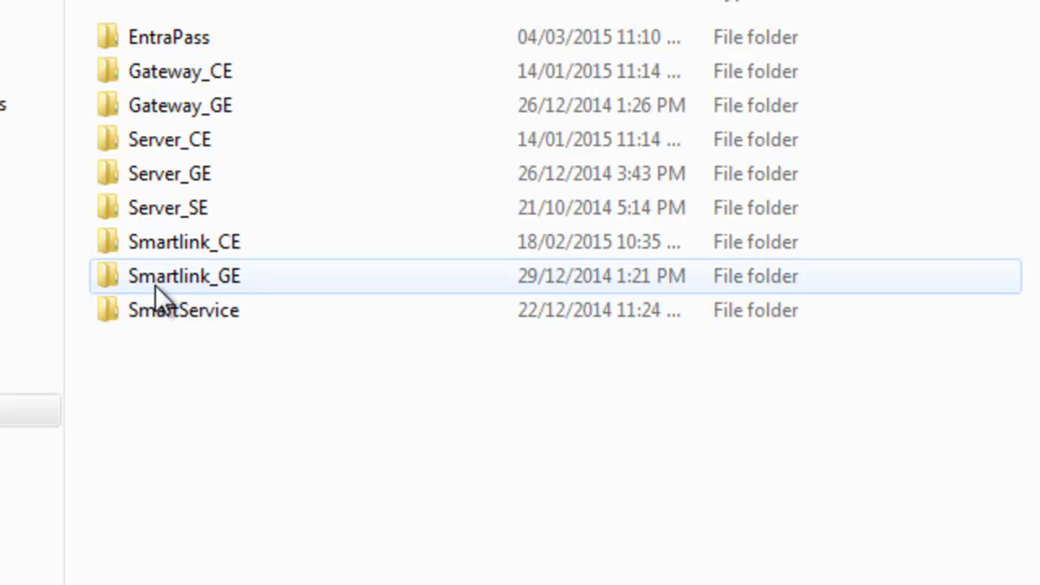
double_click(157, 279)
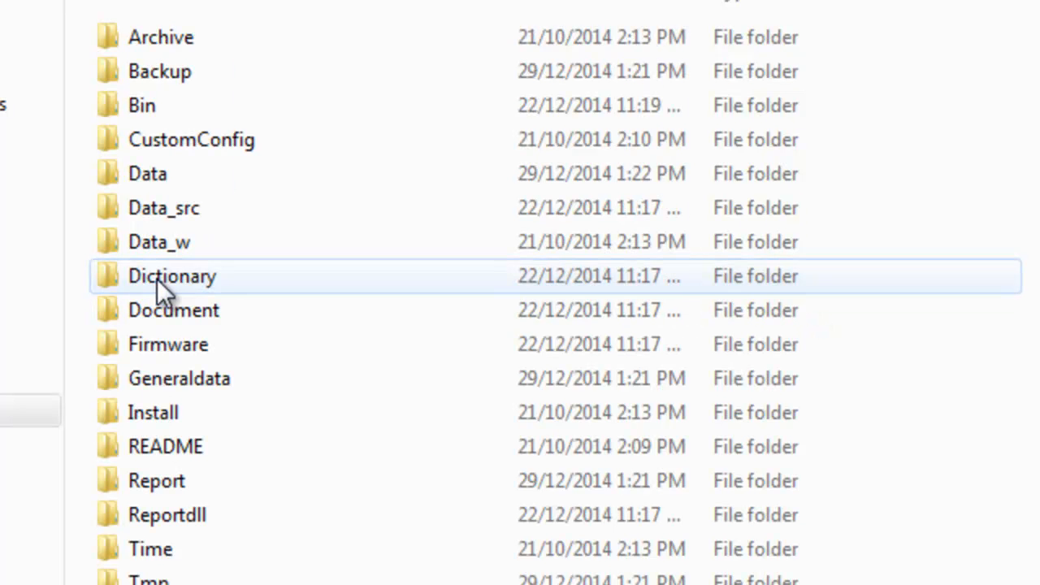
double_click(149, 408)
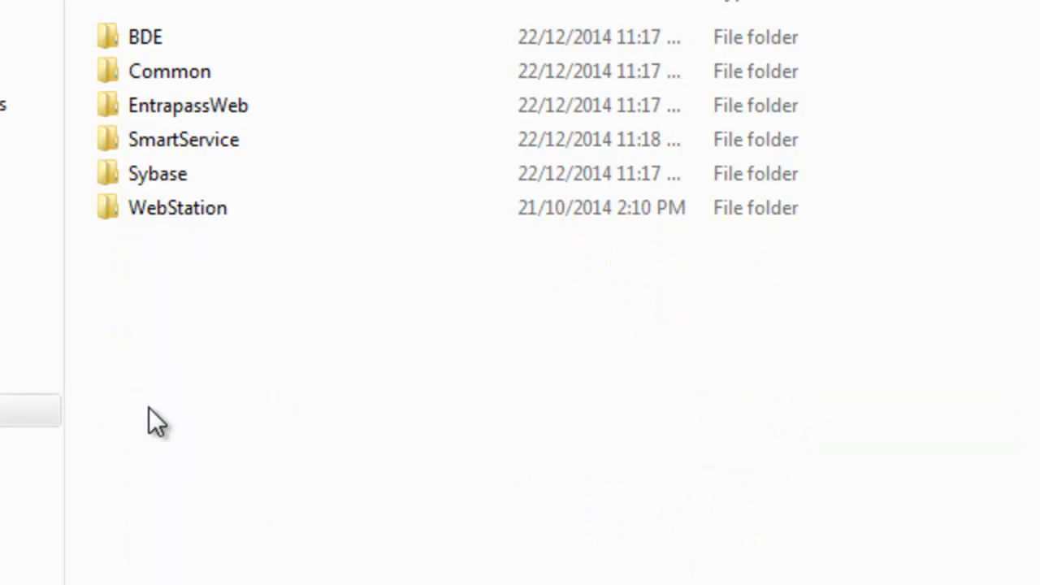
double_click(169, 106)
scroll(89, 86, "down", 1)
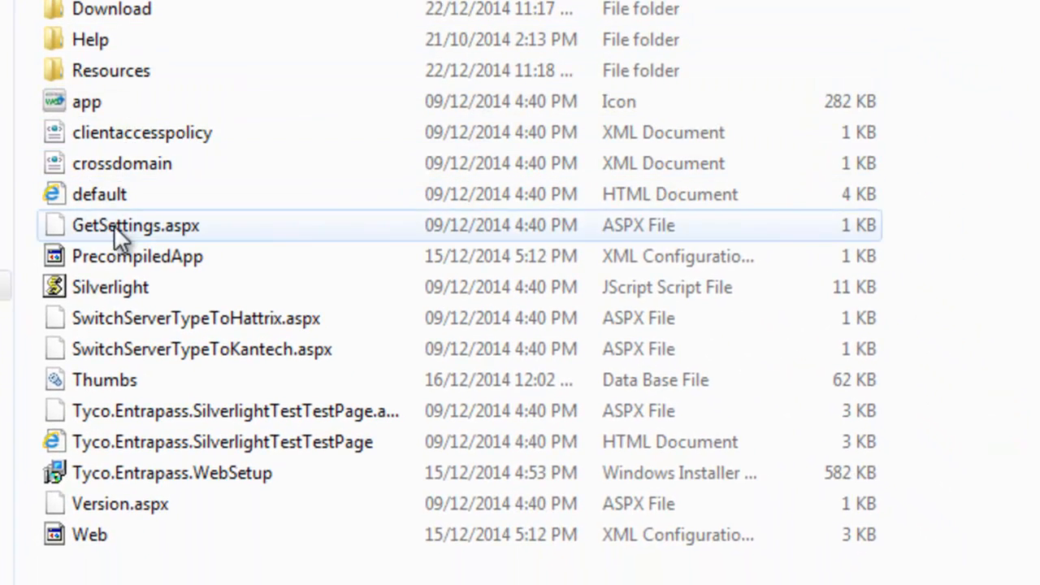
left_click(143, 478)
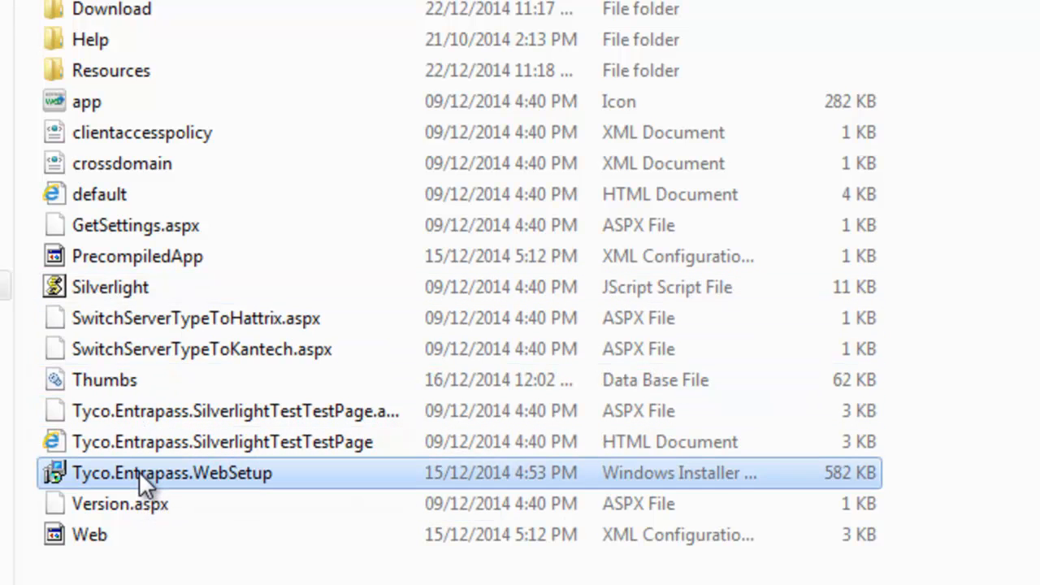
double_click(143, 478)
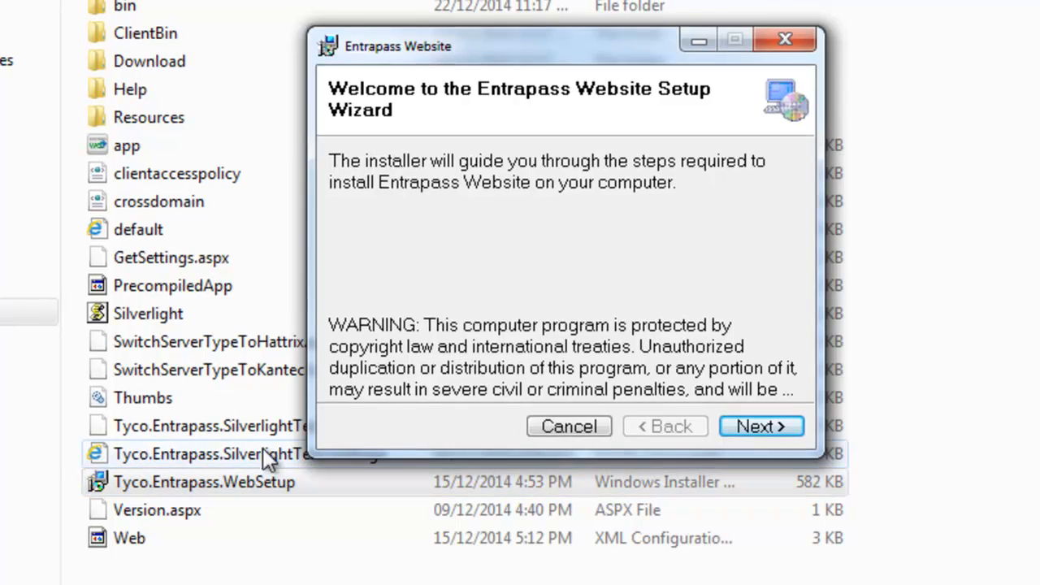
Install Entrapass Website with SmartService at 127.0.0.1, port 8801, over http, then close the wizard.
left_click(749, 425)
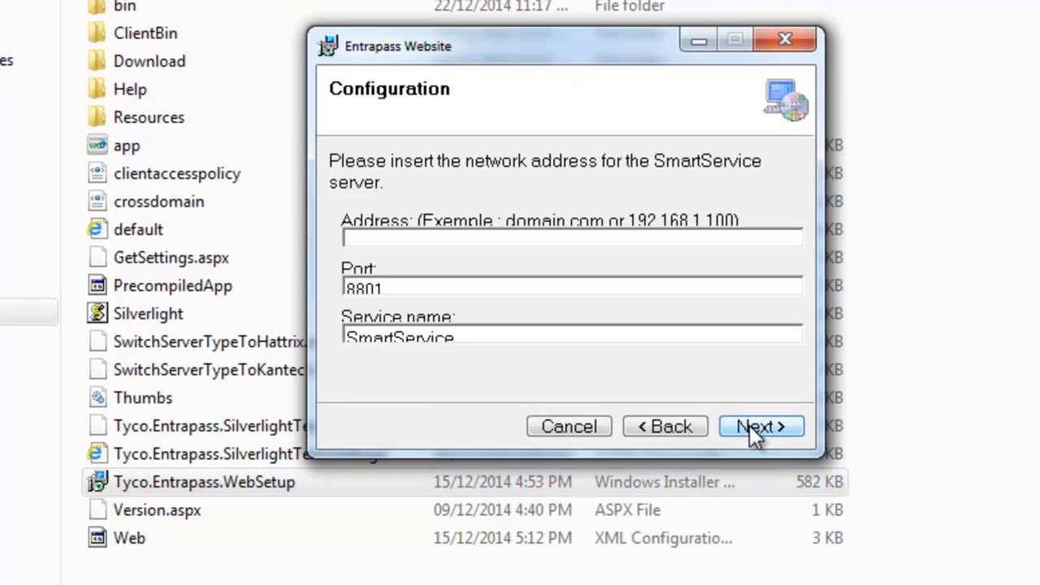
left_click(391, 241)
type("127.0")
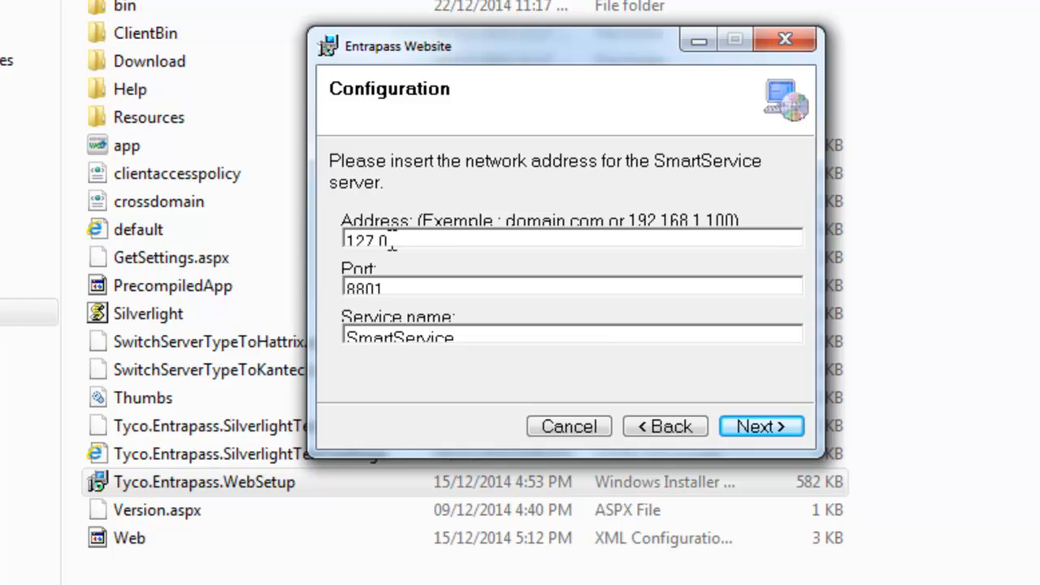
type(".0.1")
left_click(754, 429)
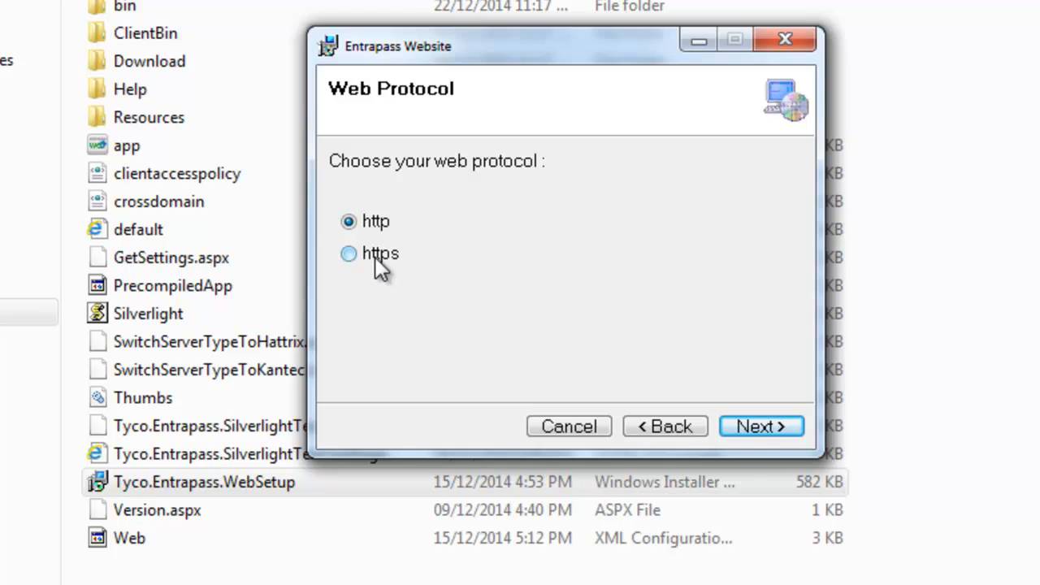
left_click(749, 429)
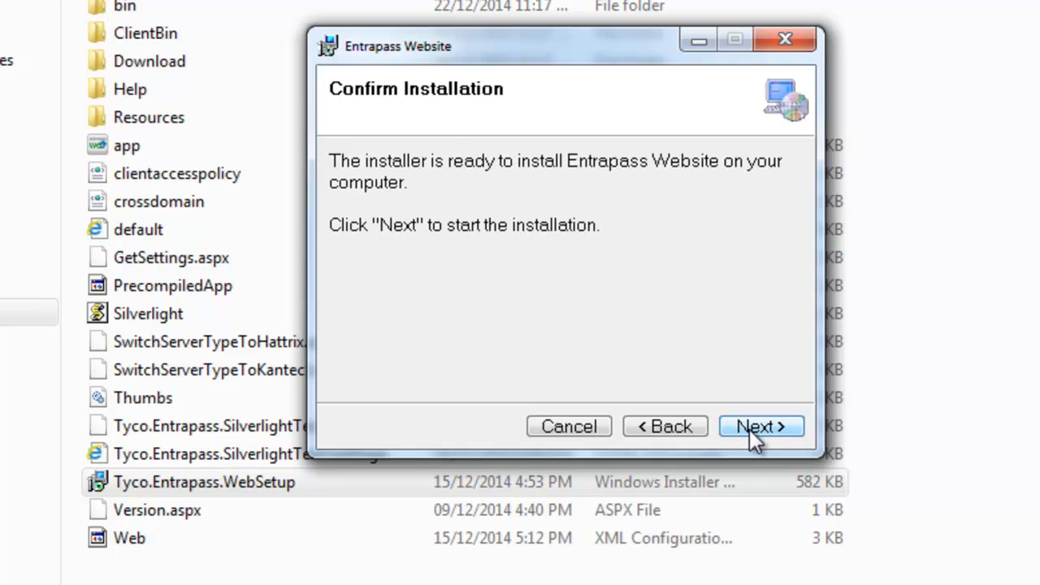
left_click(749, 428)
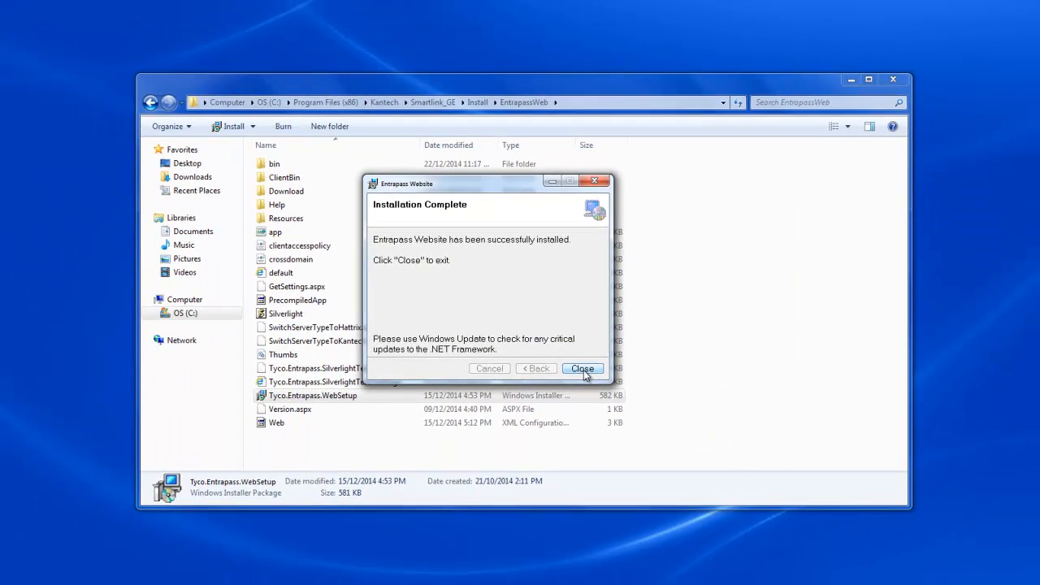
left_click(758, 519)
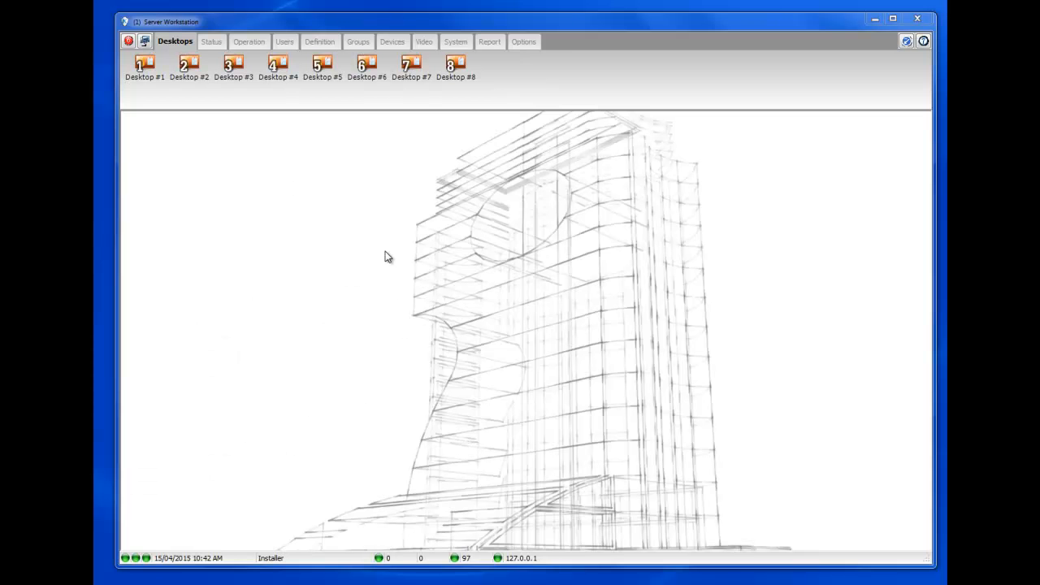
Start a new operator record in System > Operator.
left_click(455, 44)
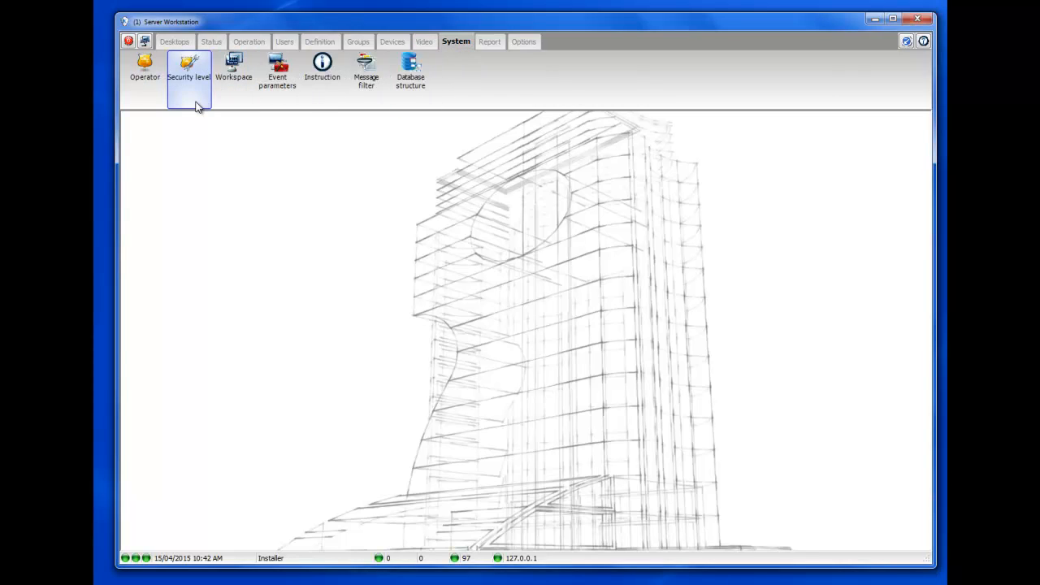
left_click(151, 80)
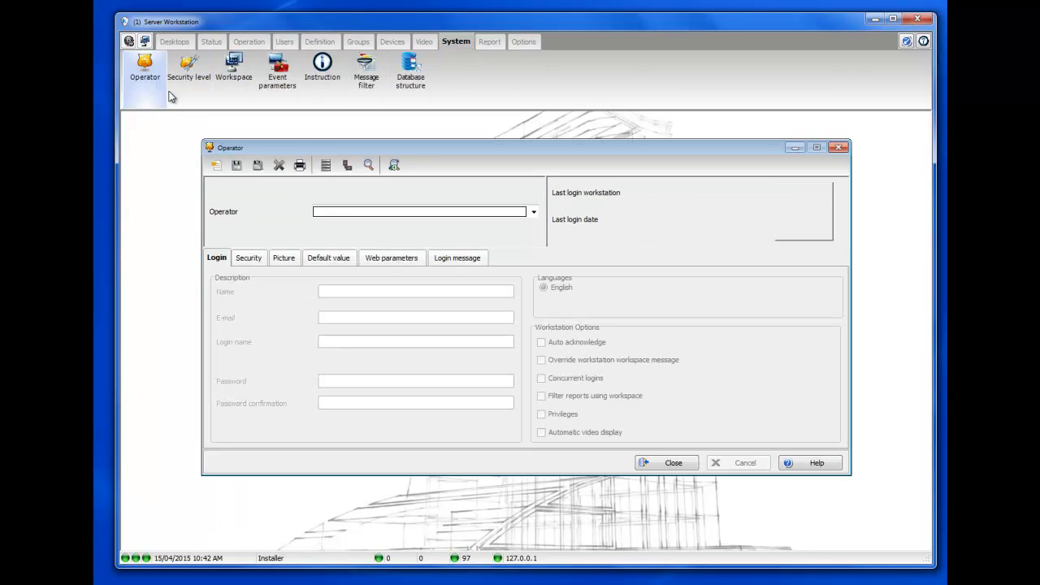
left_click(343, 213)
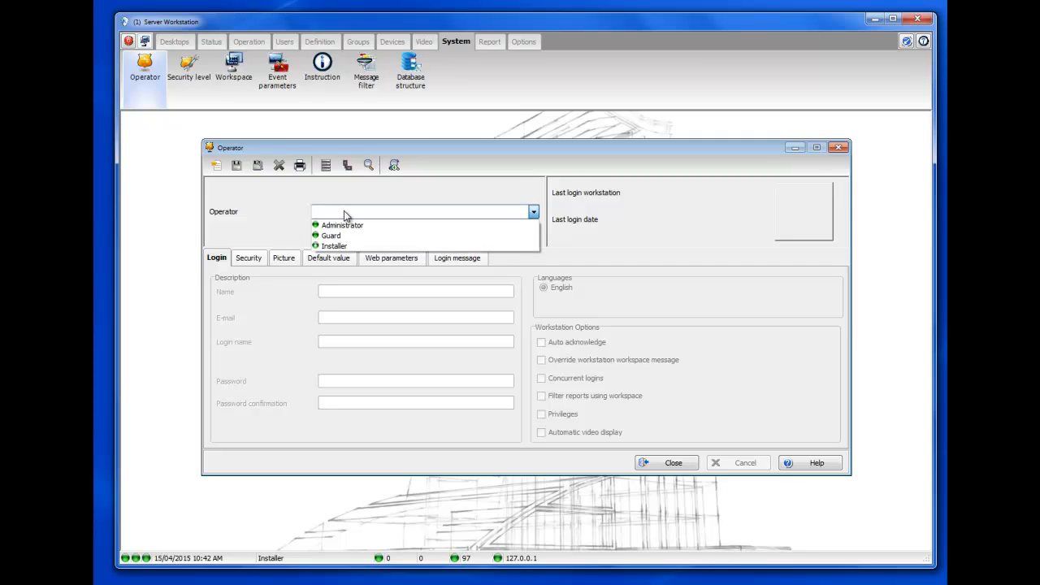
left_click(343, 210)
left_click(216, 167)
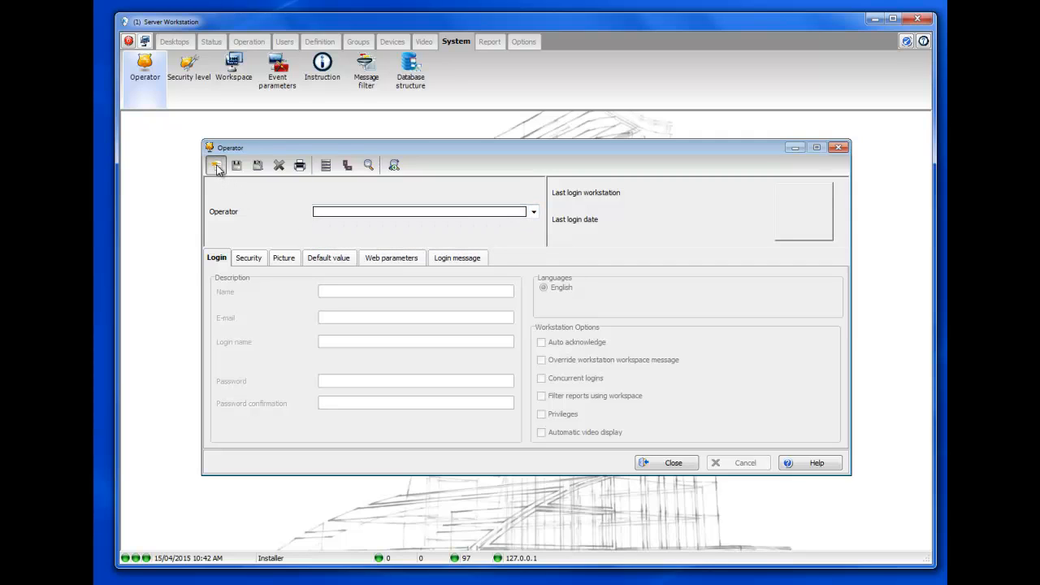
Name the operator 'Operator' and enter its login name, password and password confirmation.
left_click_drag(362, 292, 303, 288)
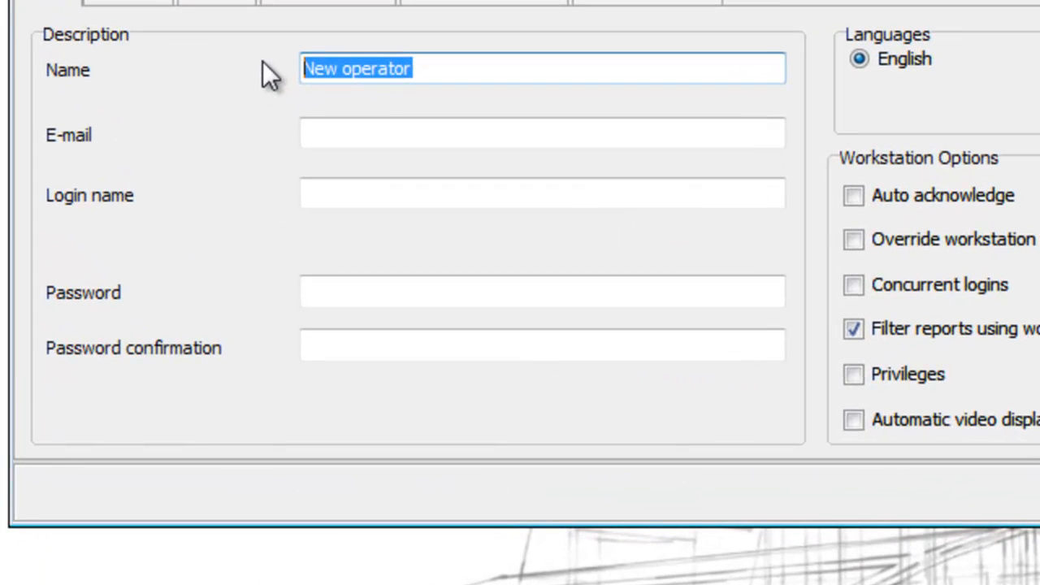
type("Op")
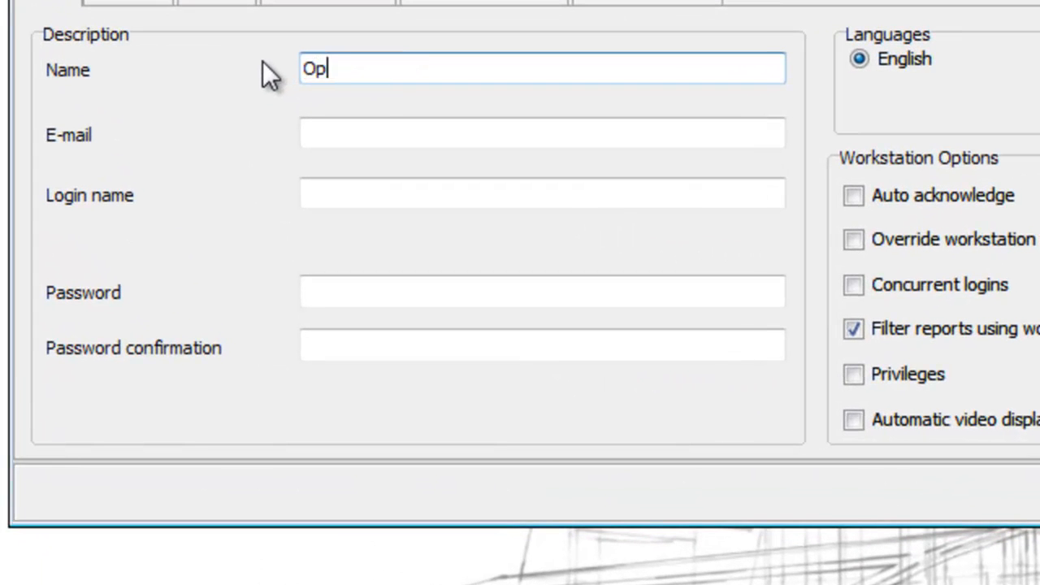
type("erator")
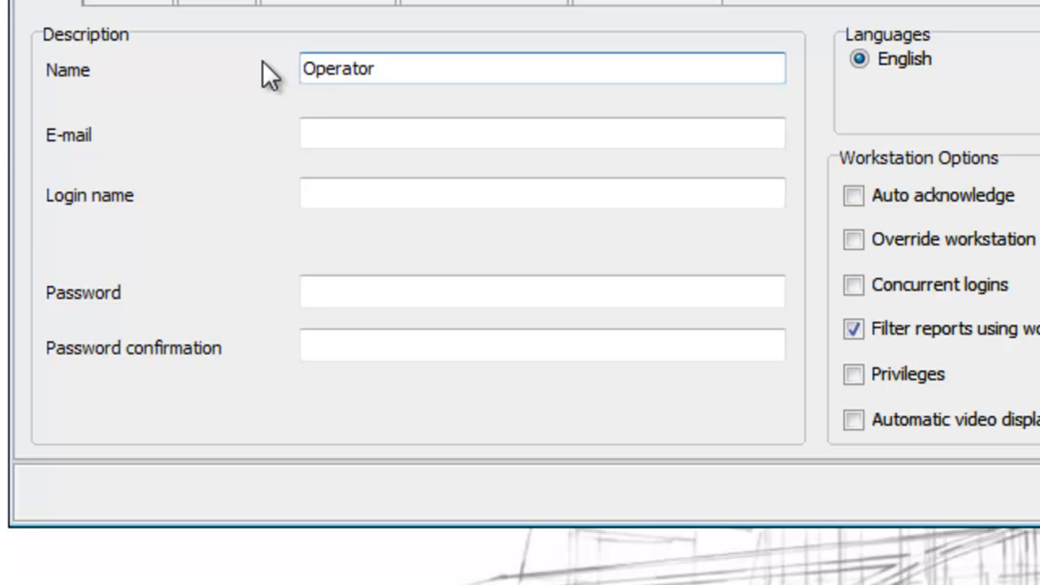
key("Tab")
key("Tab")
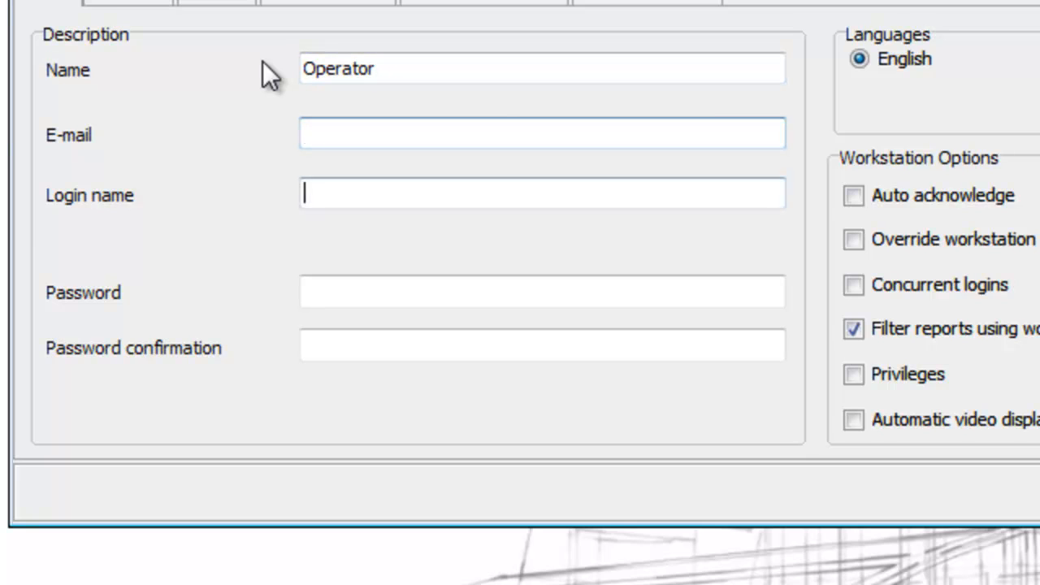
type("m")
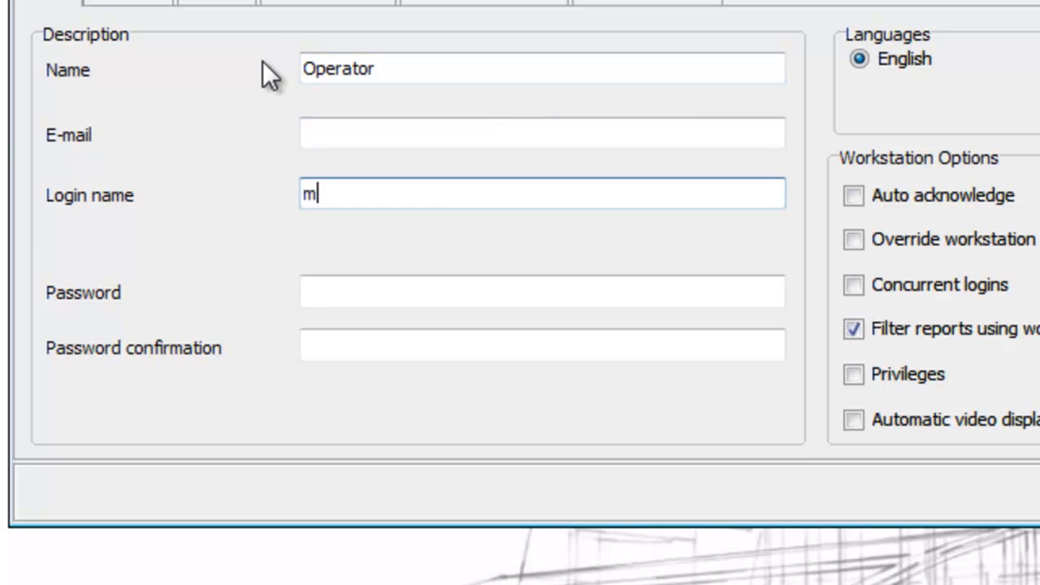
type("obile1")
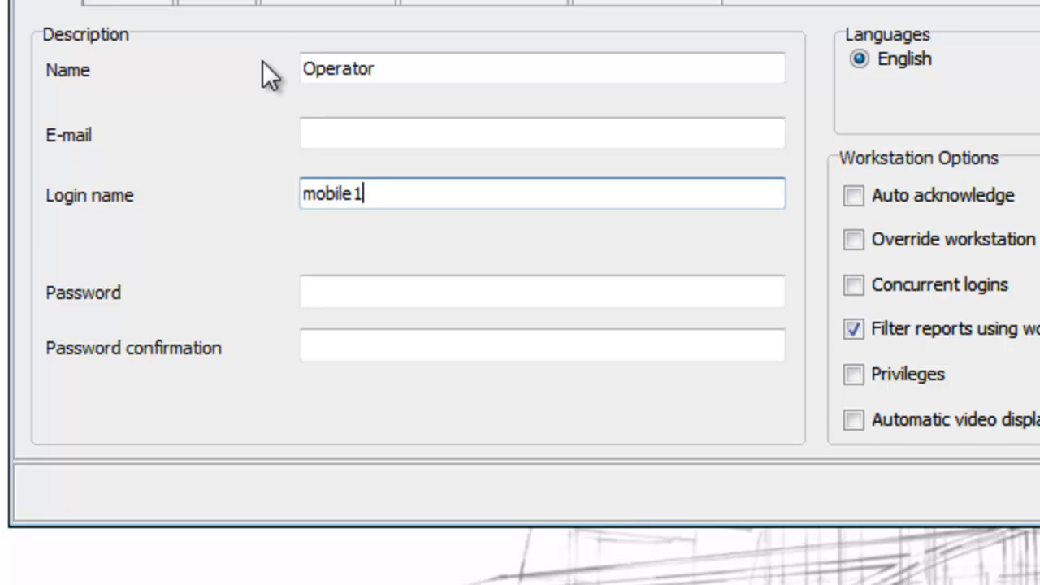
key("Tab")
type("*******")
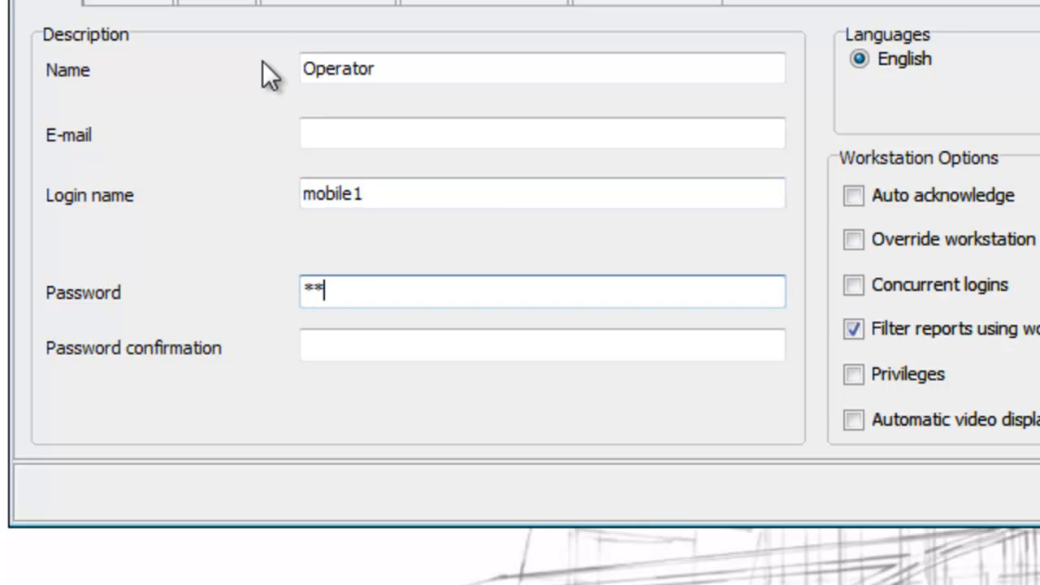
key("Tab")
type("*******")
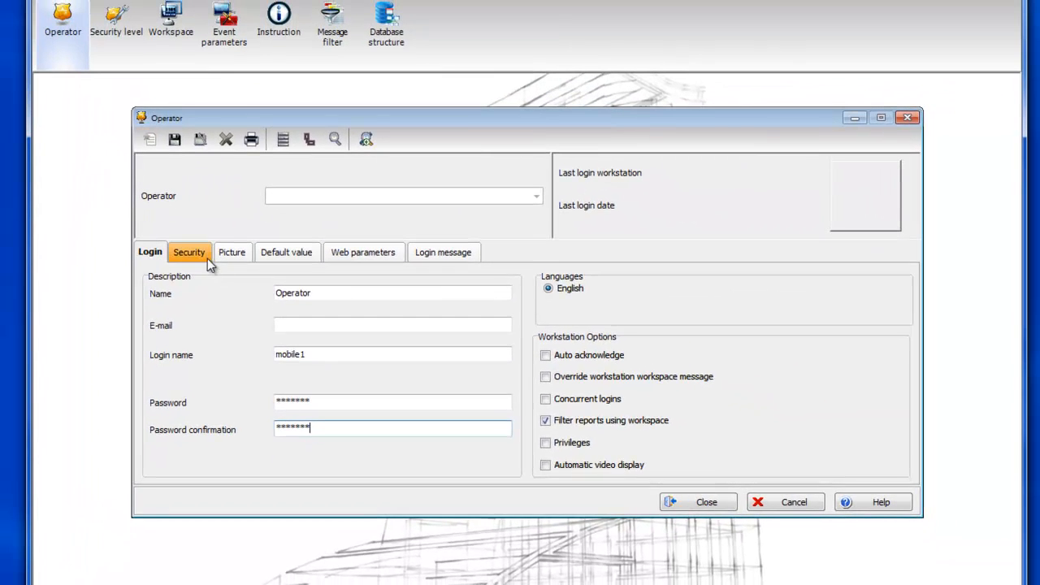
Assign the Always valid login schedule, Administrator security level and All workspace on the Security tab.
left_click(165, 31)
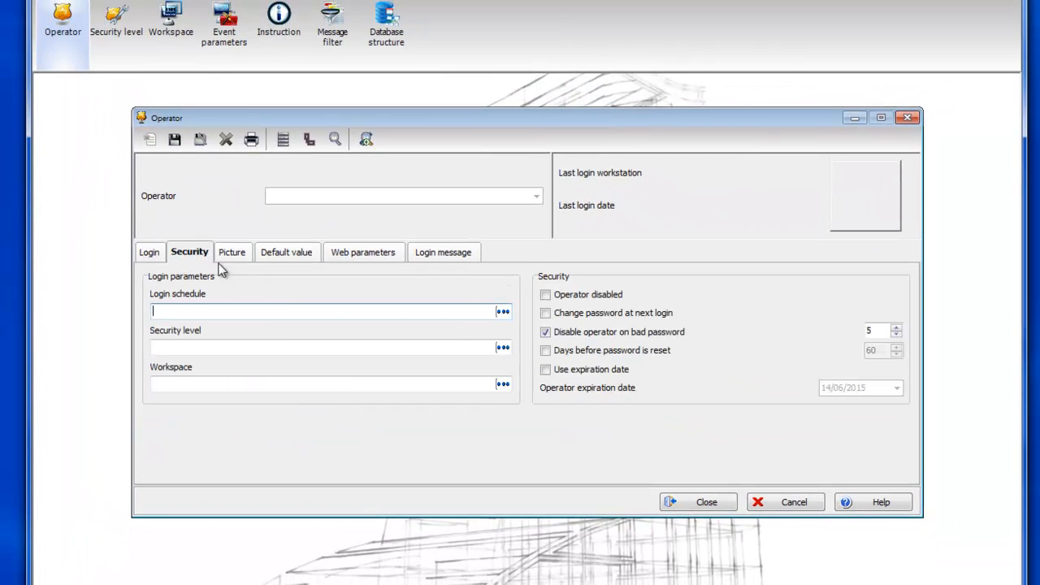
left_click(503, 313)
left_click(300, 153)
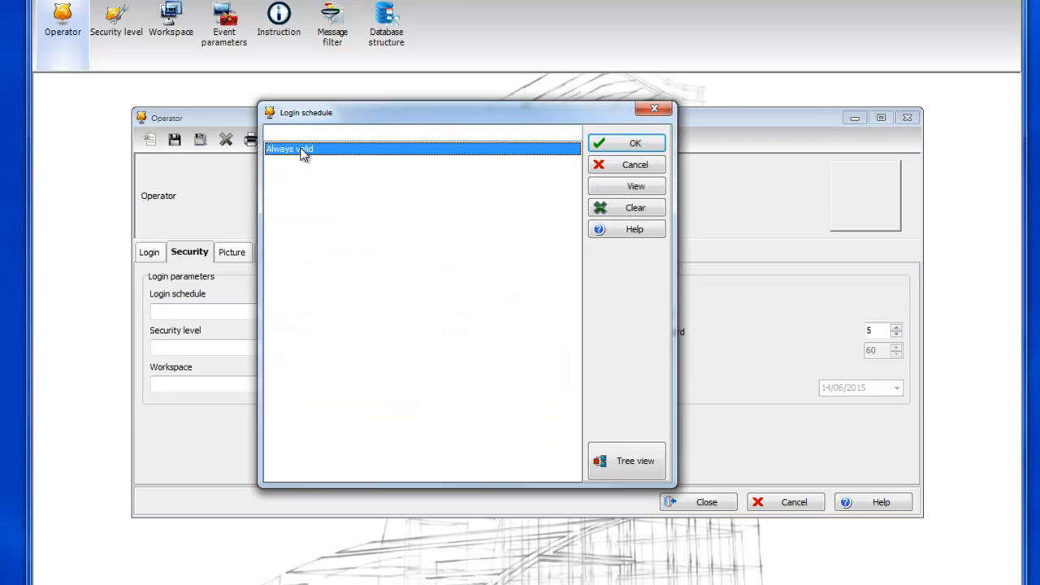
left_click(601, 144)
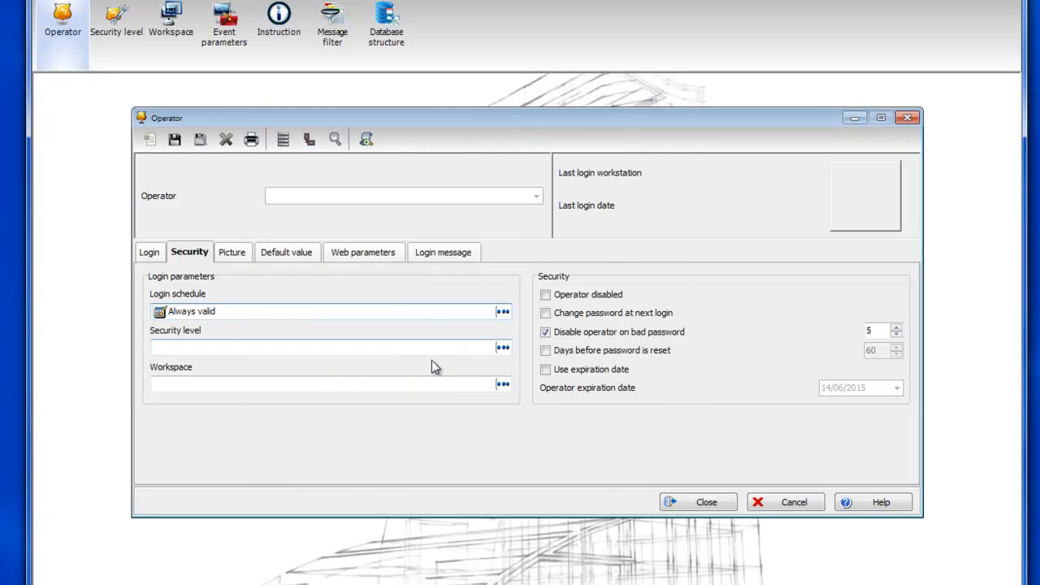
left_click(502, 347)
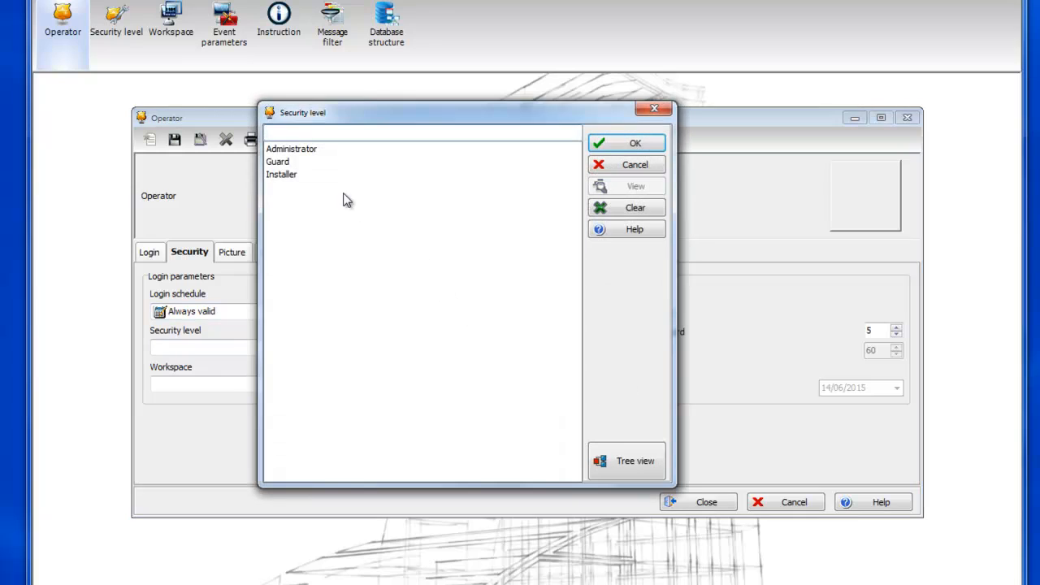
left_click(299, 151)
left_click(600, 146)
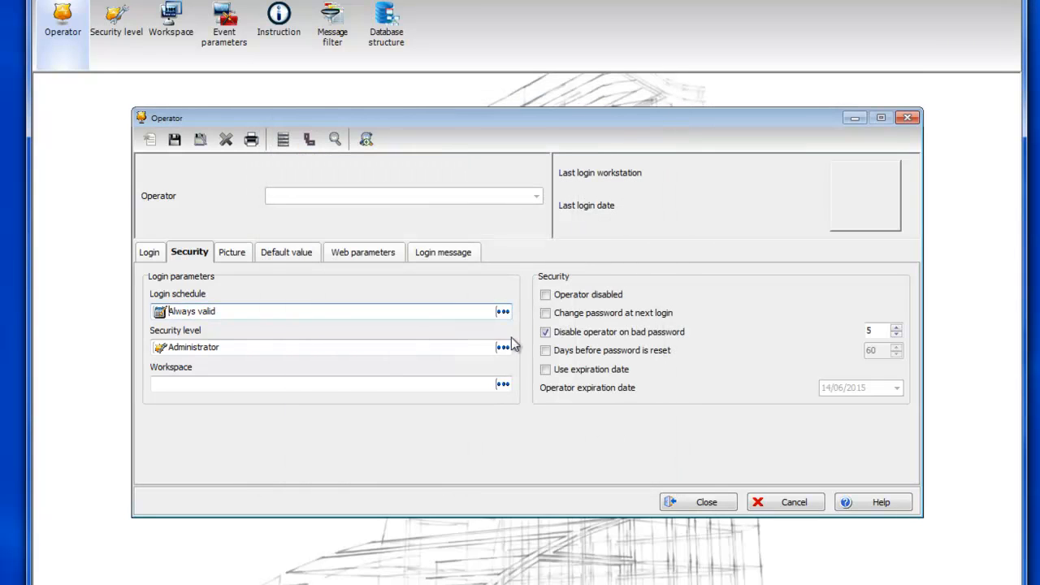
left_click(503, 384)
left_click(318, 150)
left_click(597, 144)
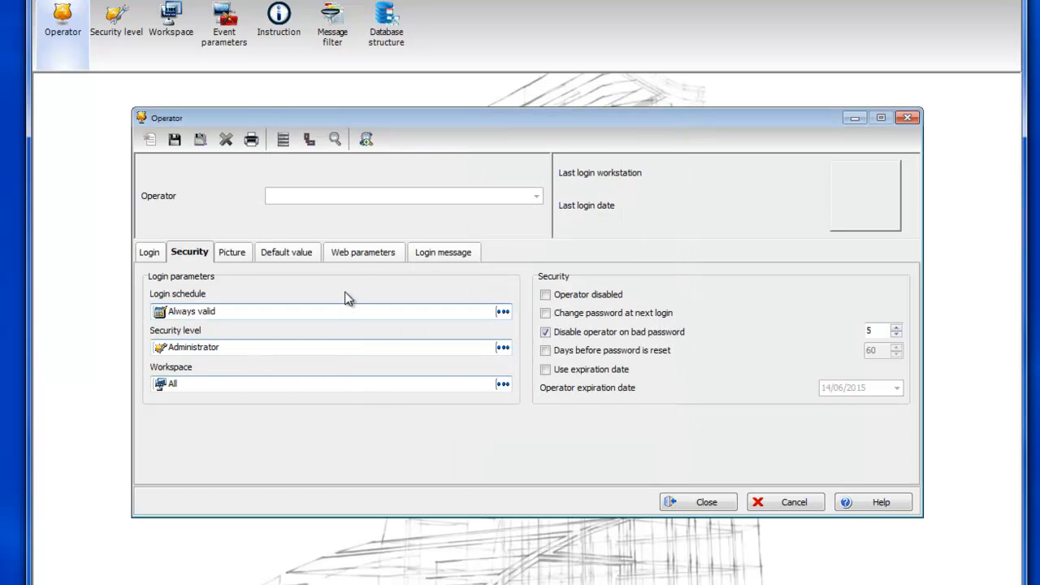
left_click(356, 254)
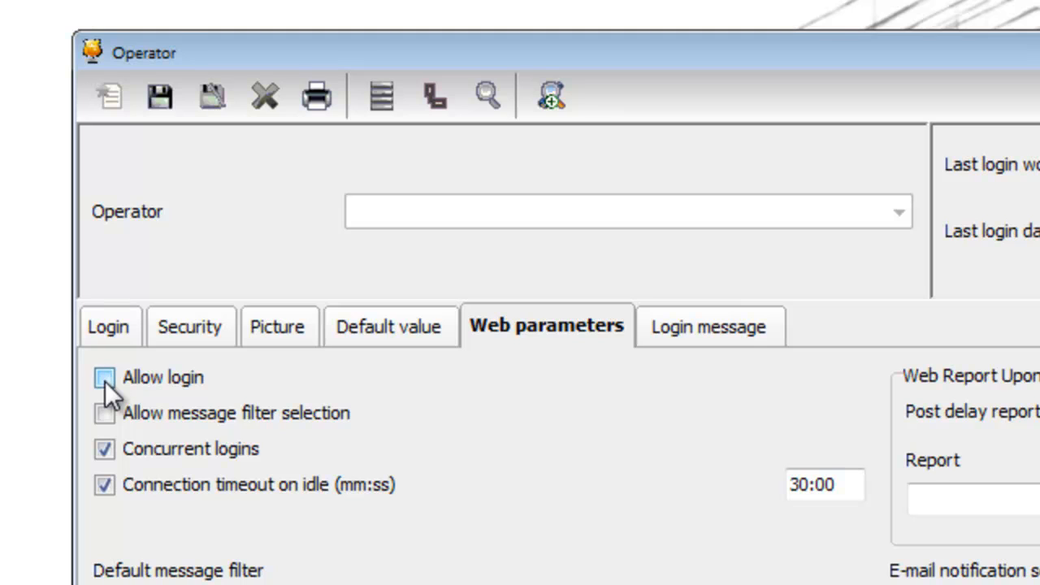
Enable Allow login on the Web parameters tab, save the operator, and verify Operator is listed.
left_click(105, 378)
left_click(154, 105)
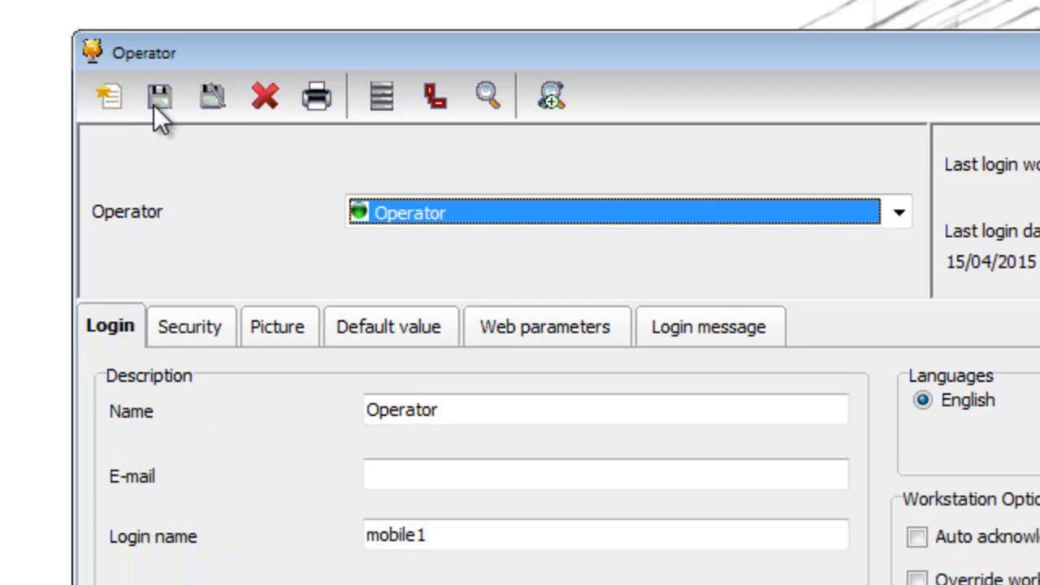
left_click(428, 215)
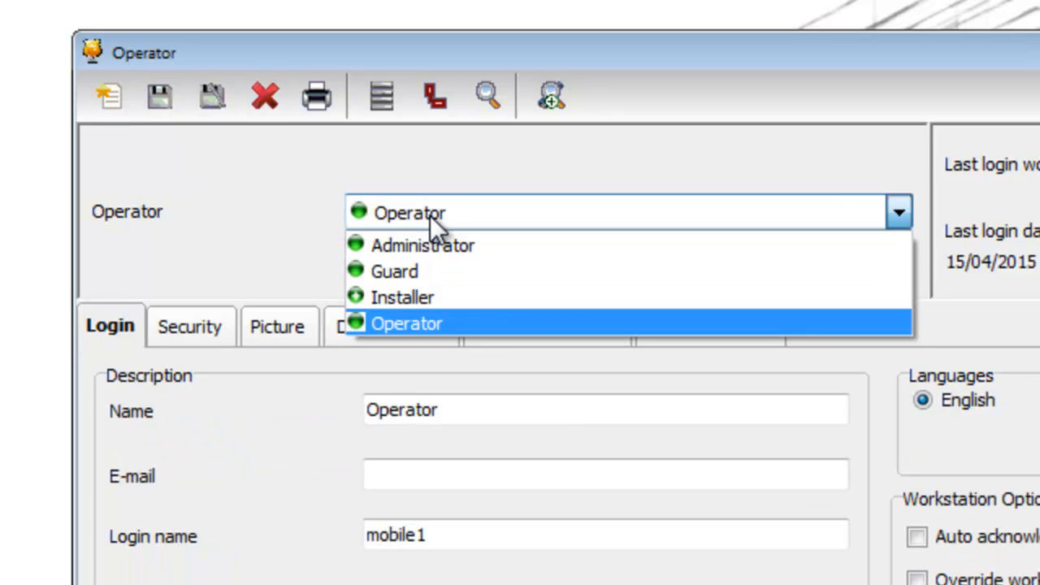
left_click(430, 215)
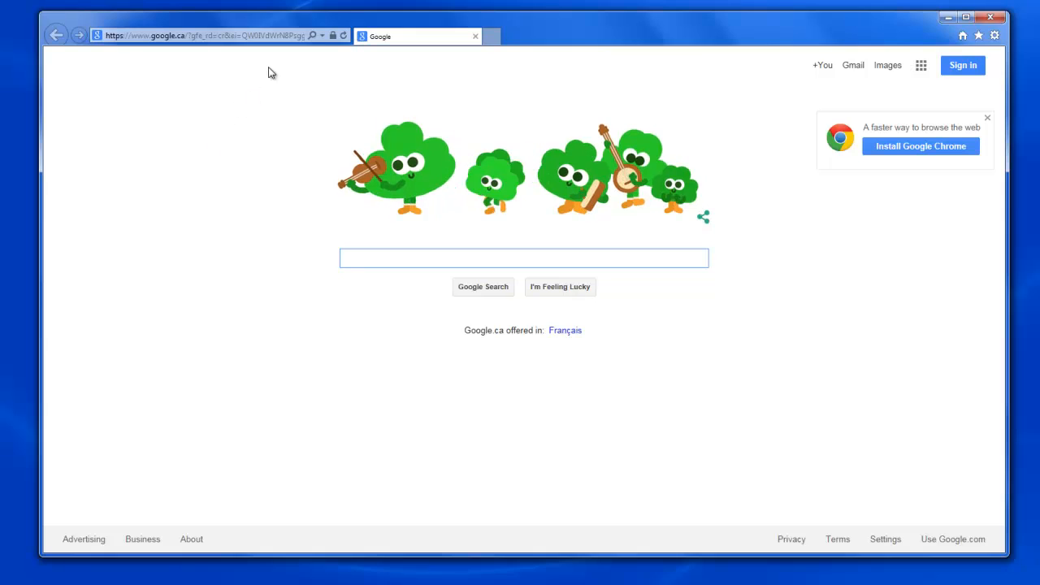
Load 127.0.0.1/entrapassweb in Internet Explorer's address bar.
left_click(286, 36)
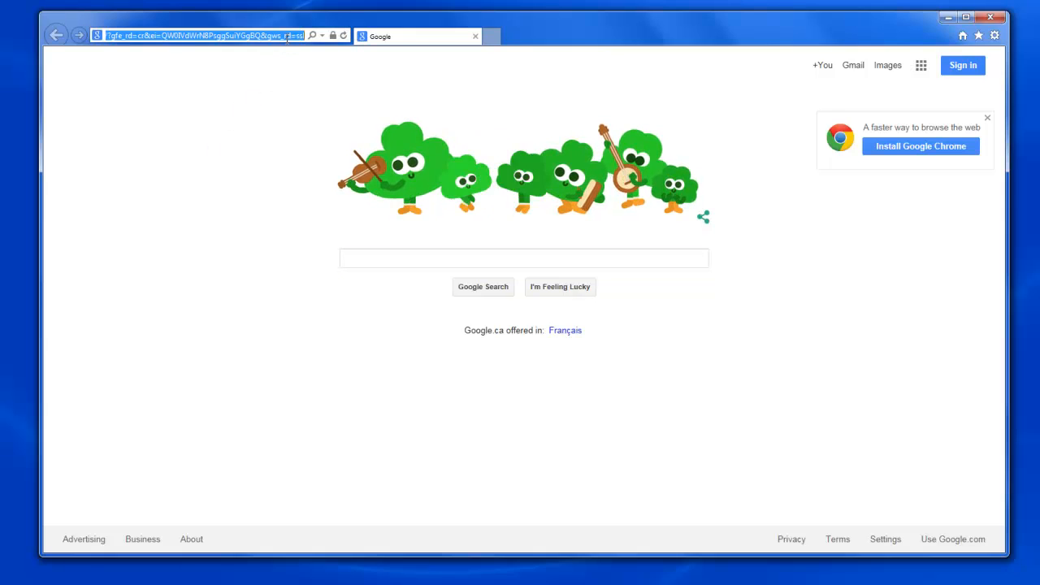
type("127")
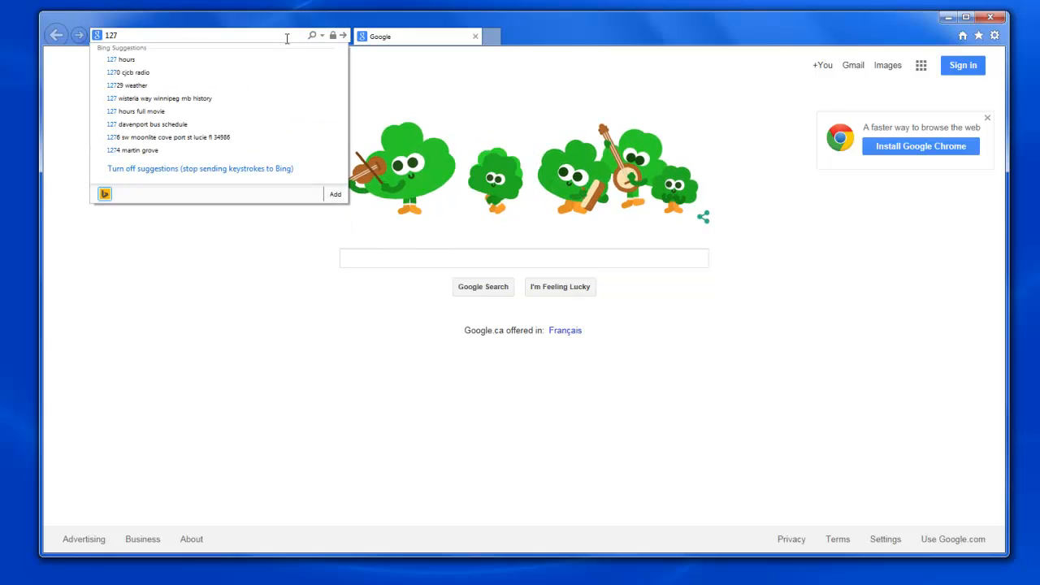
type(".0.")
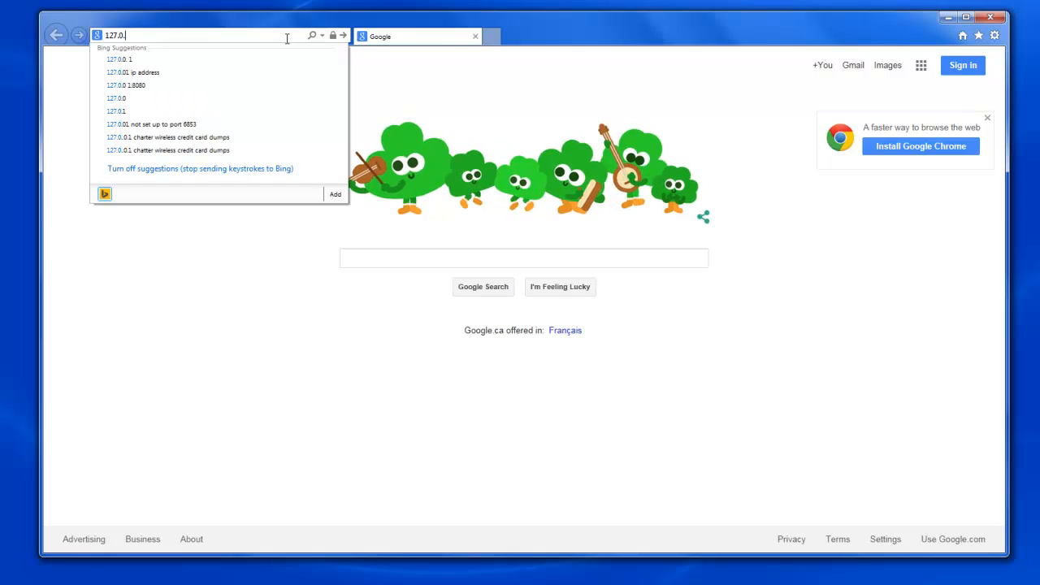
type("0.1")
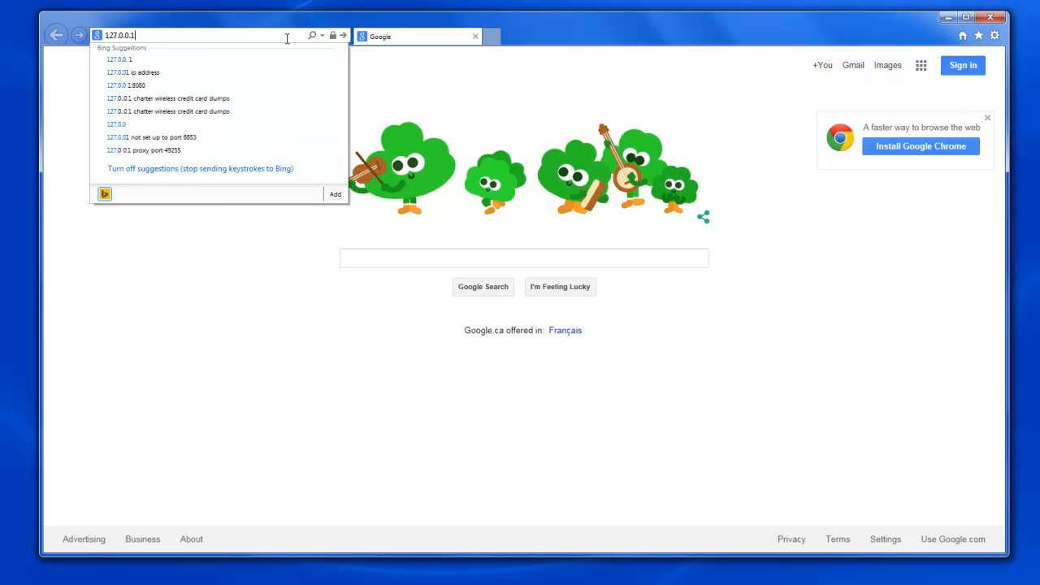
type("/ent")
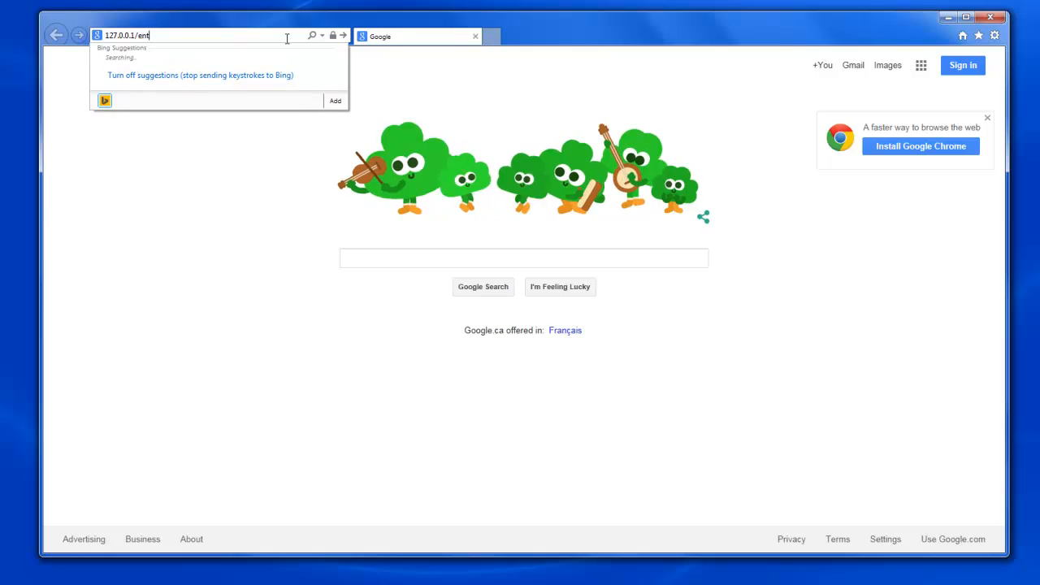
type("rapasswe")
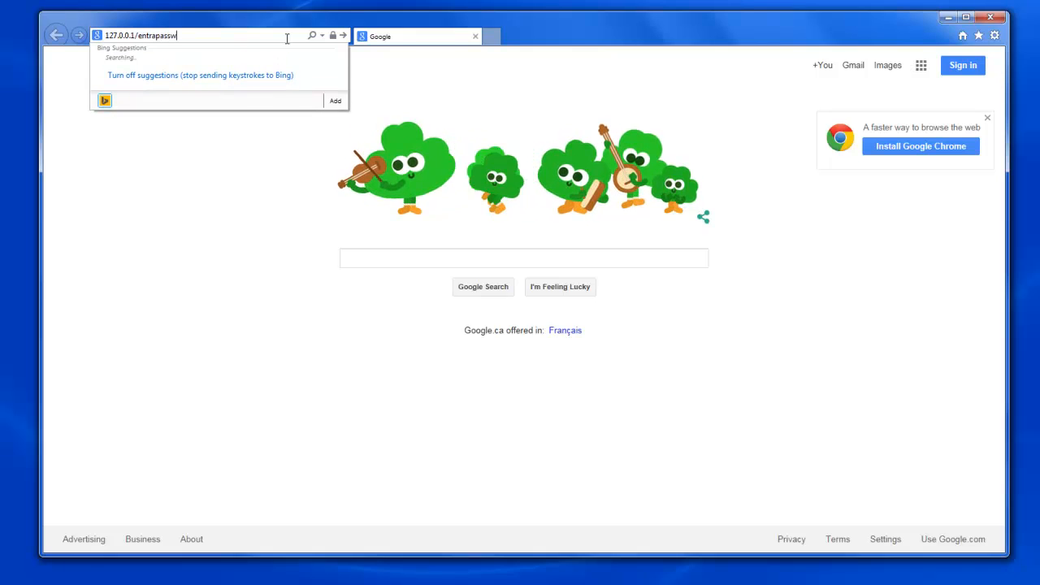
type("b")
key("Return")
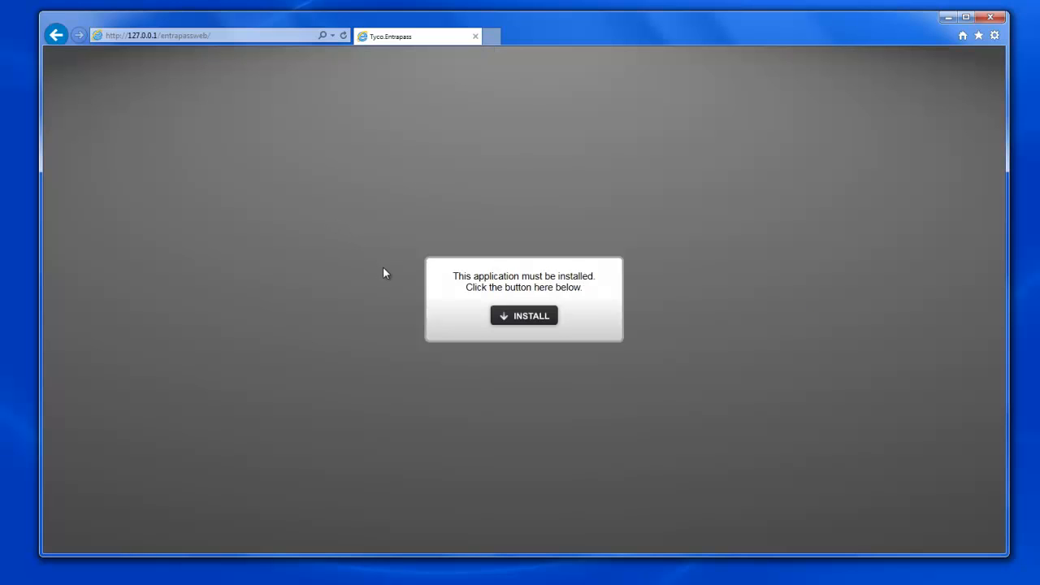
Install the EntraPass Web application from the page, accepting the Security Warning.
left_click(521, 319)
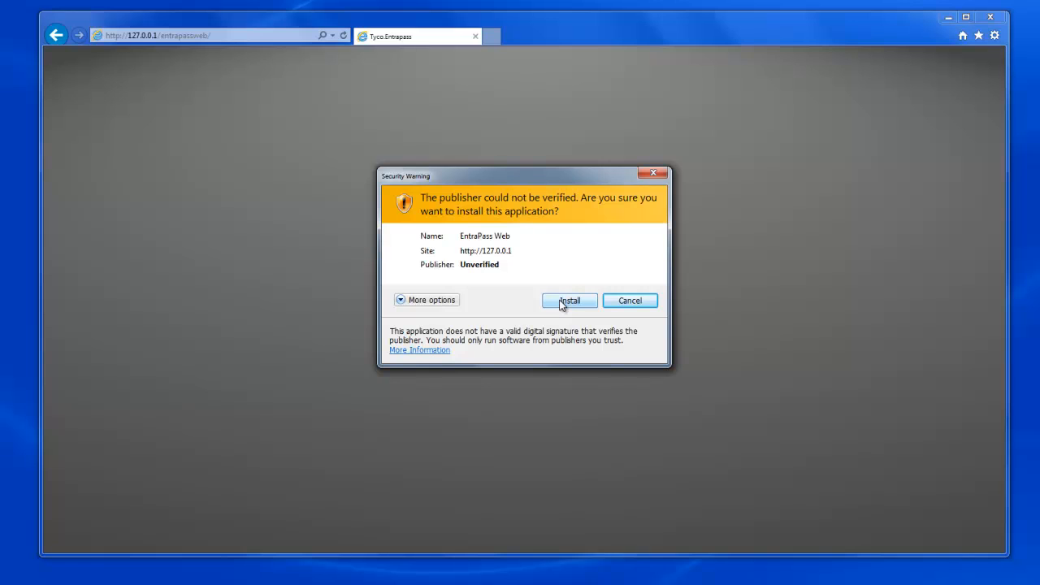
left_click(560, 302)
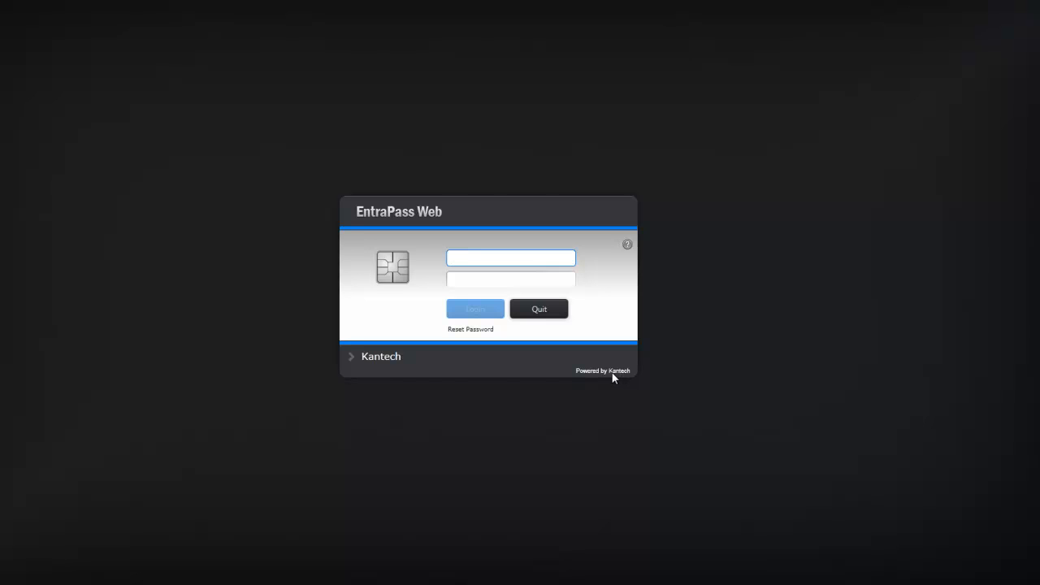
Submit the username and password, then quit EntraPass Web after the Error Login message.
type("kantech")
key("Tab")
type("*******")
key("Return")
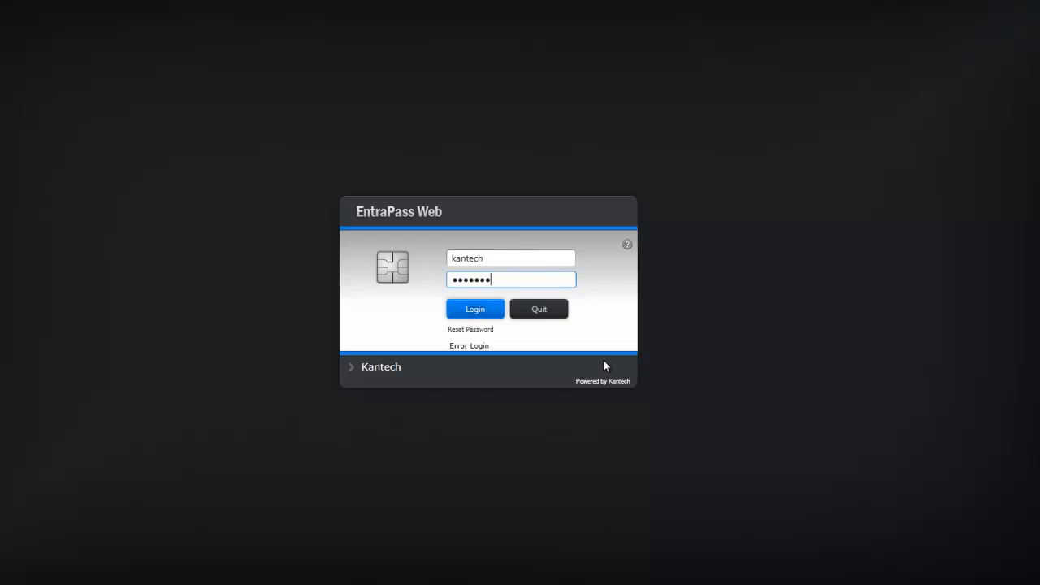
left_click(539, 310)
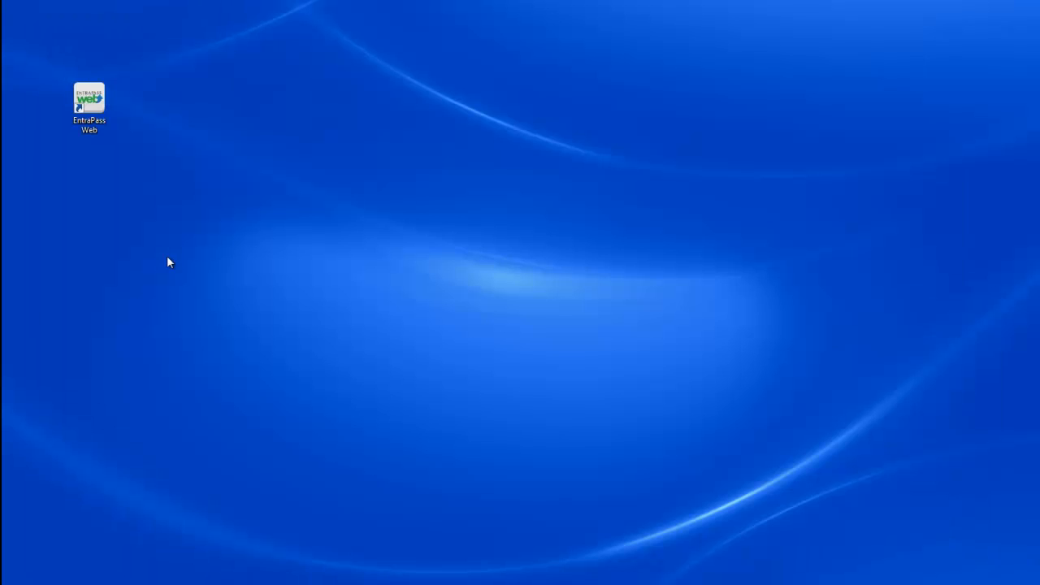
Relaunch EntraPass Web and log in with the web operator's username and password.
double_click(94, 108)
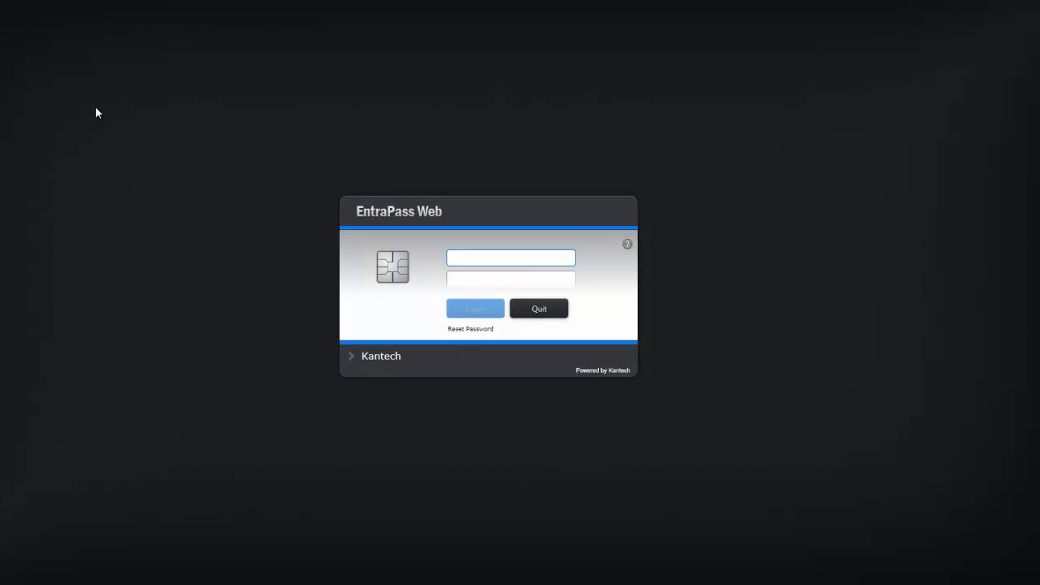
type("mobile1")
key("Tab")
type("1234567")
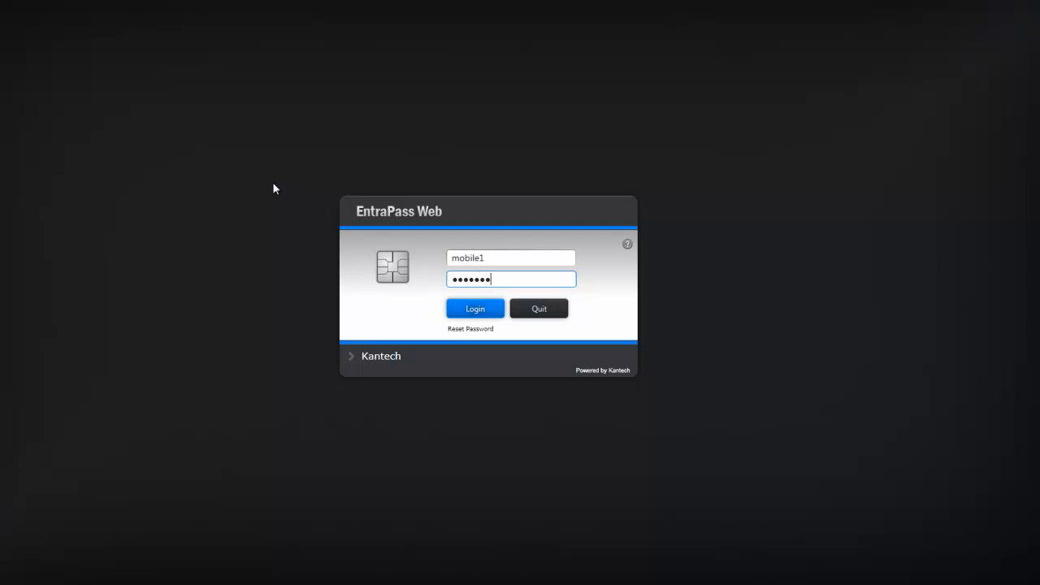
key("Return")
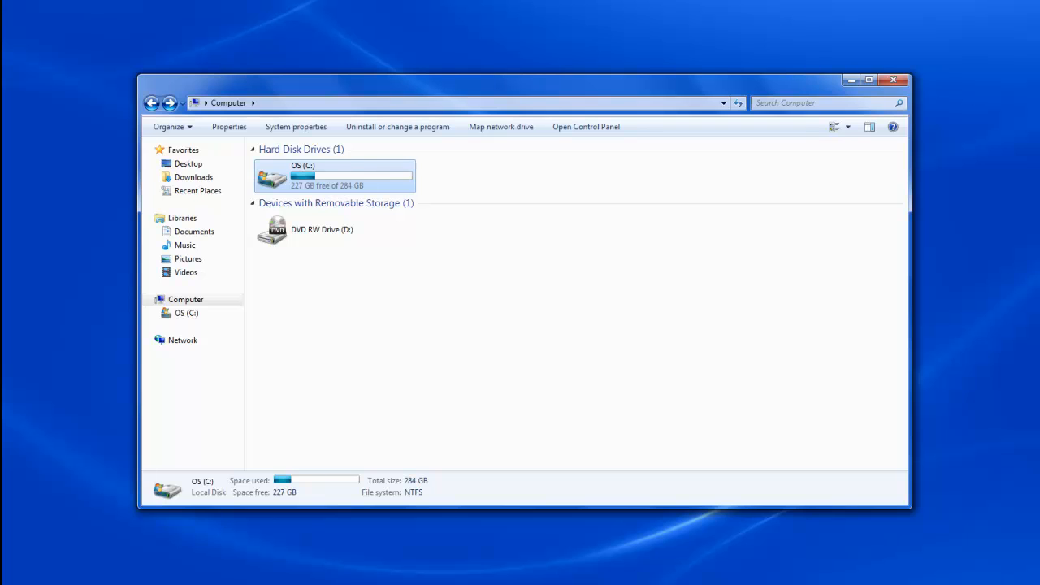
Browse to C:\inetpub\wwwroot\EntraPassWeb and open Web.config with Notepad.
double_click(275, 176)
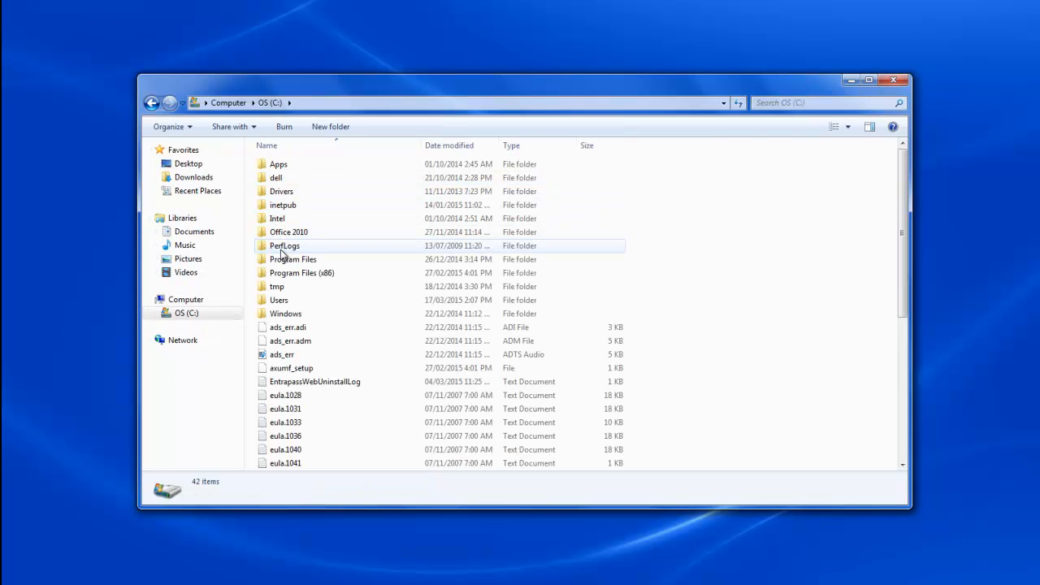
double_click(282, 206)
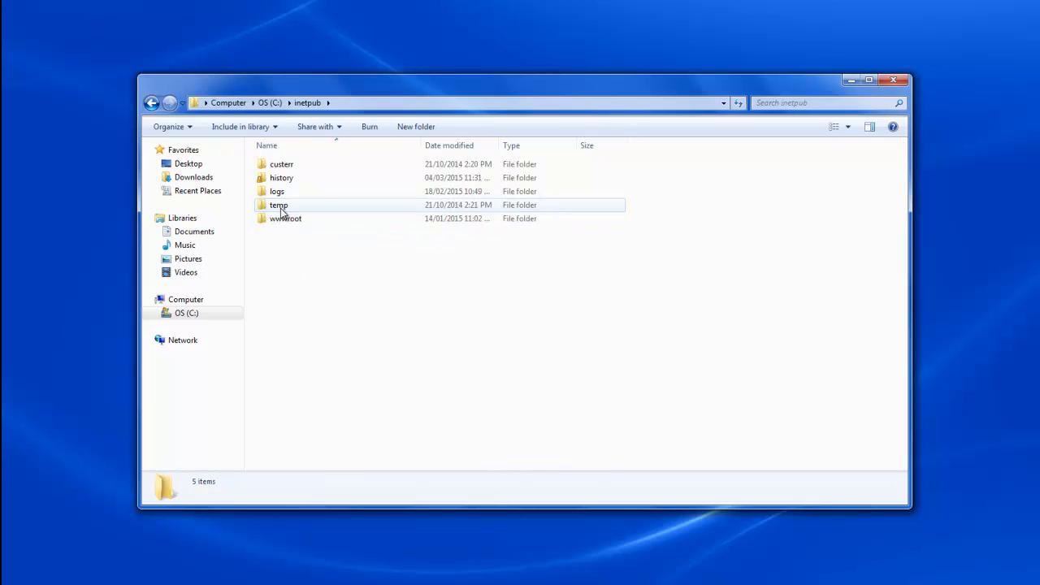
double_click(284, 219)
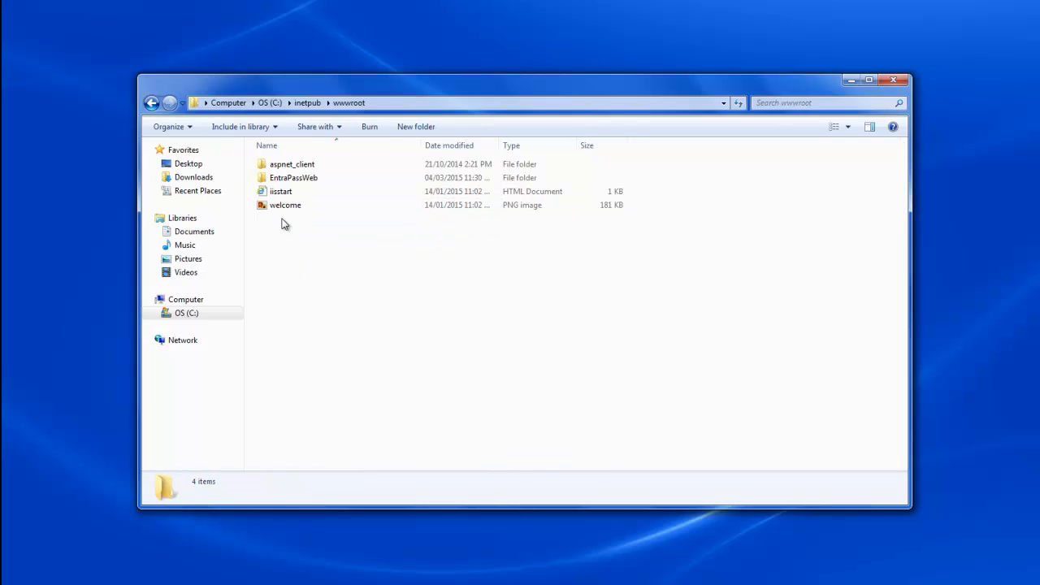
double_click(283, 178)
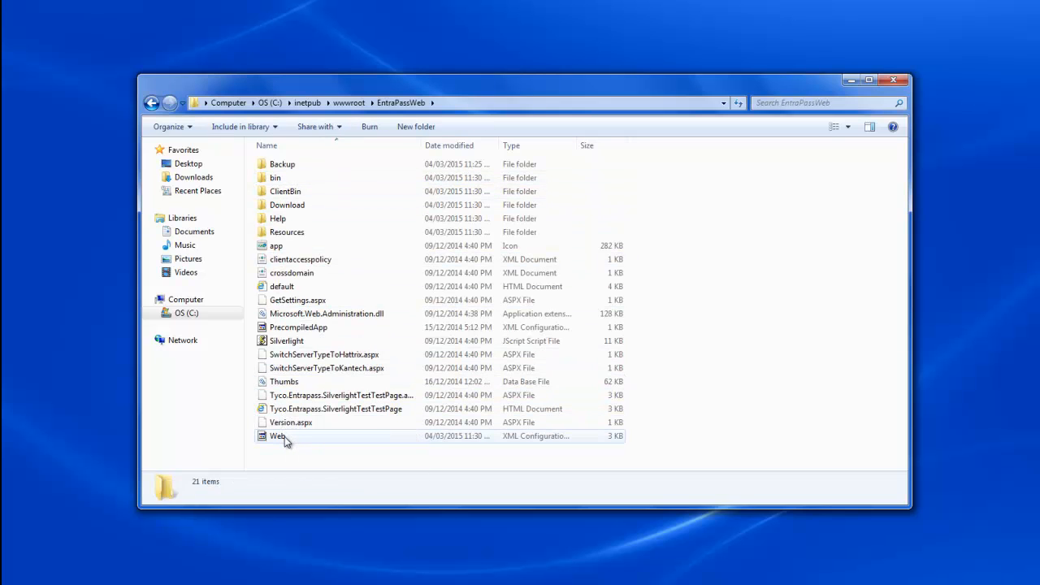
double_click(344, 440)
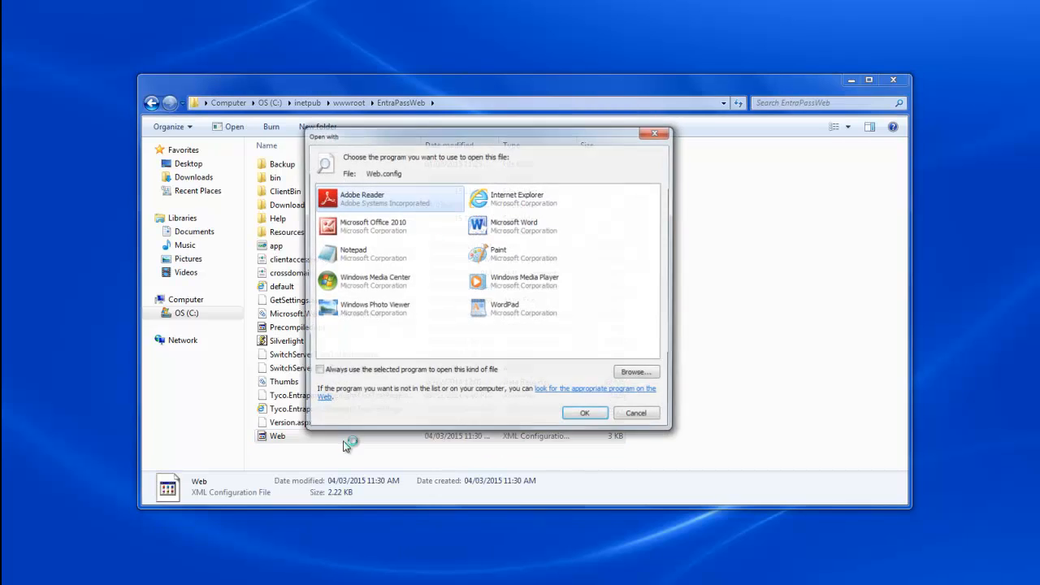
left_click(354, 256)
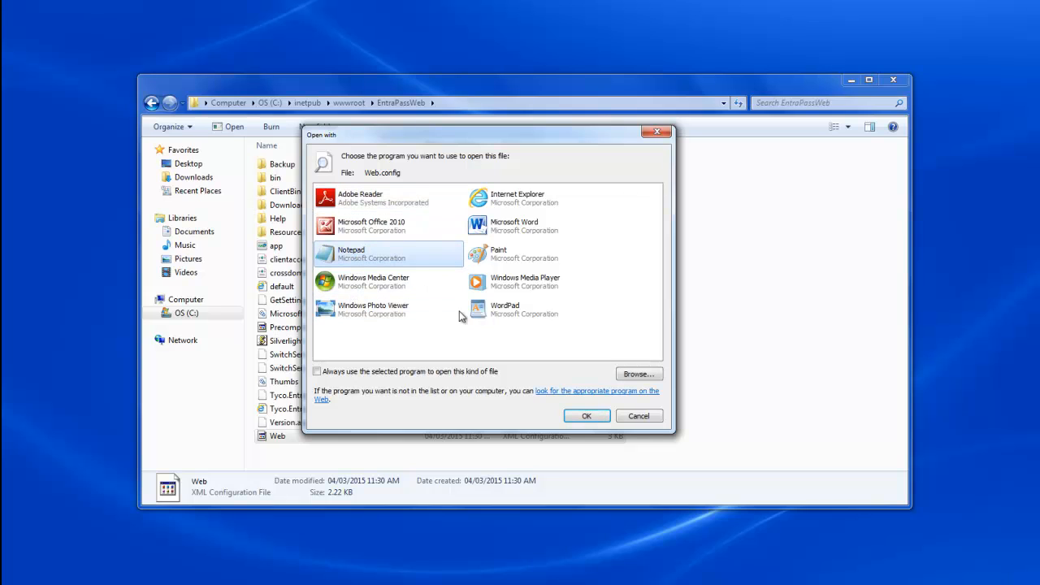
left_click(586, 416)
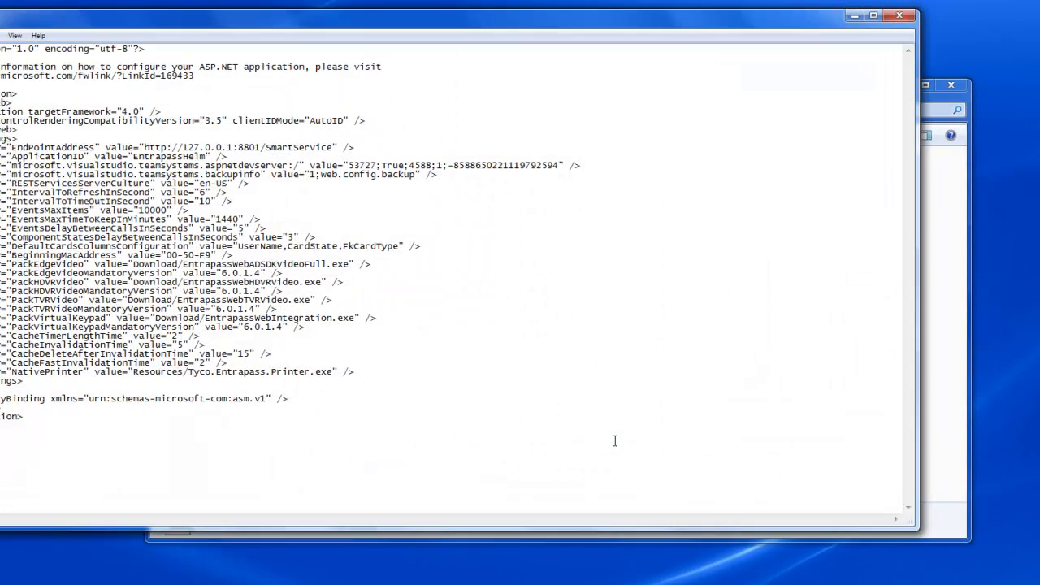
left_click_drag(437, 26, 556, 43)
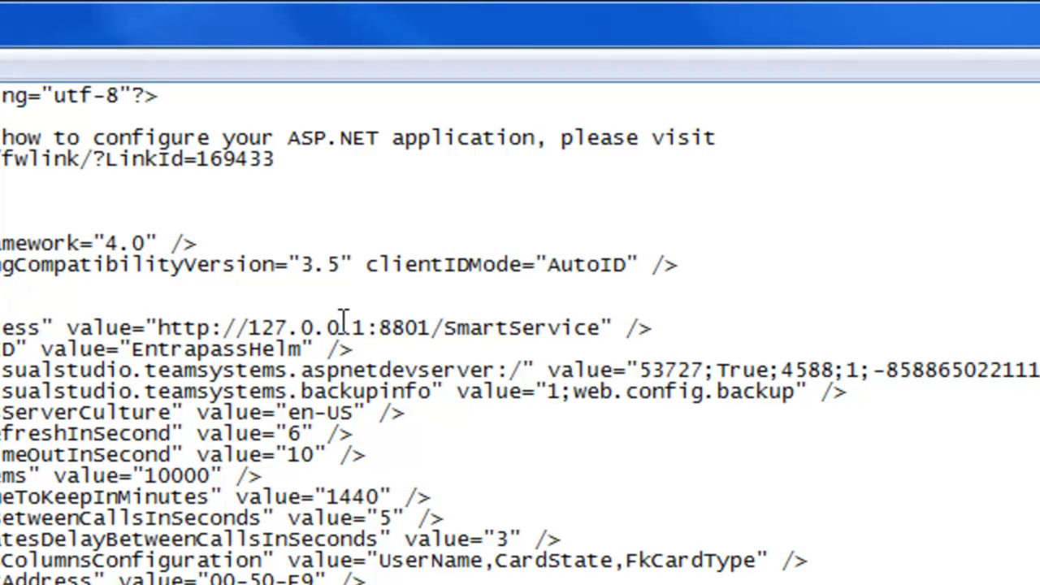
left_click_drag(159, 324, 433, 333)
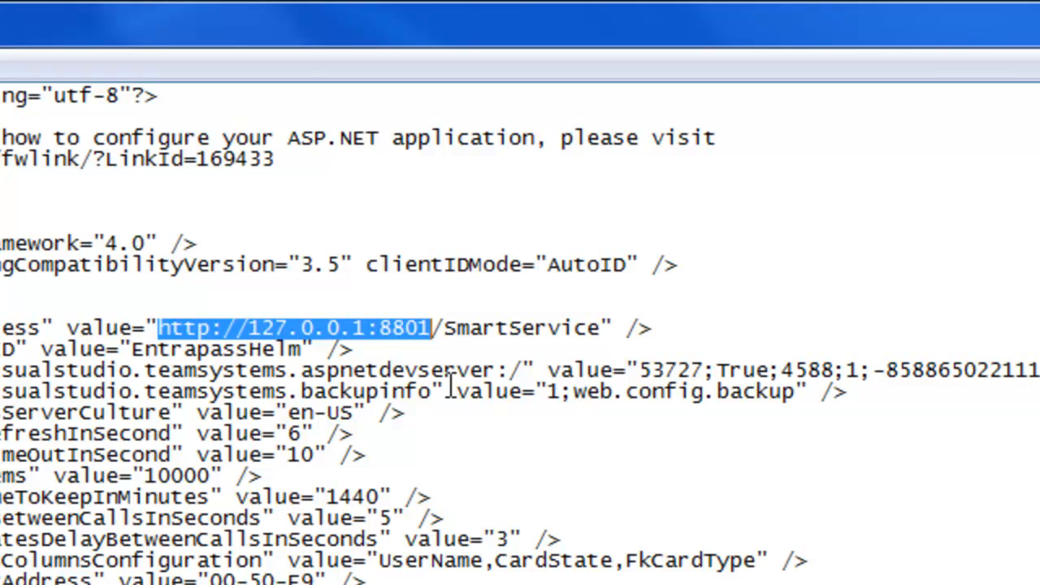
left_click(370, 329)
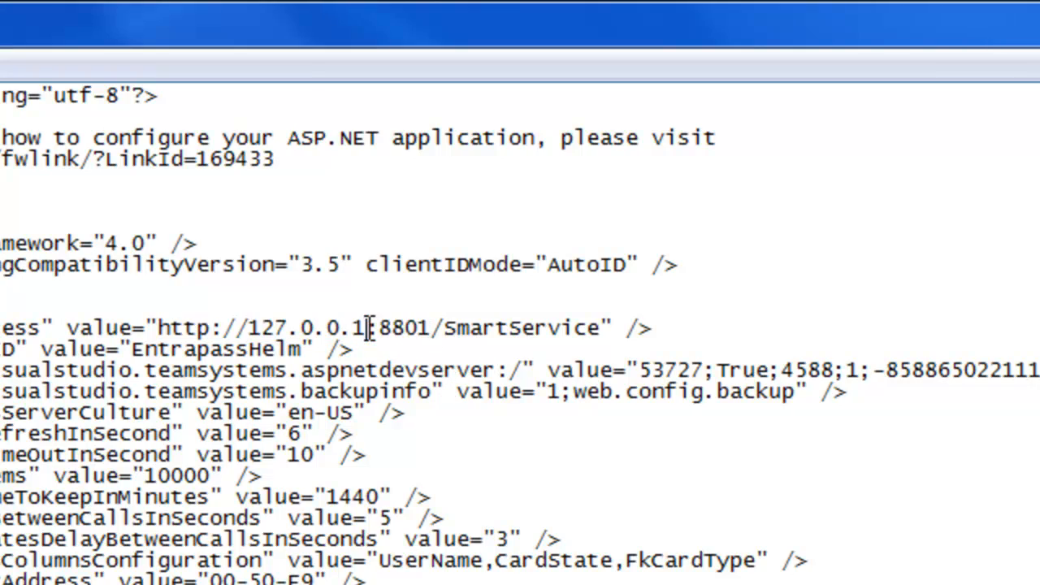